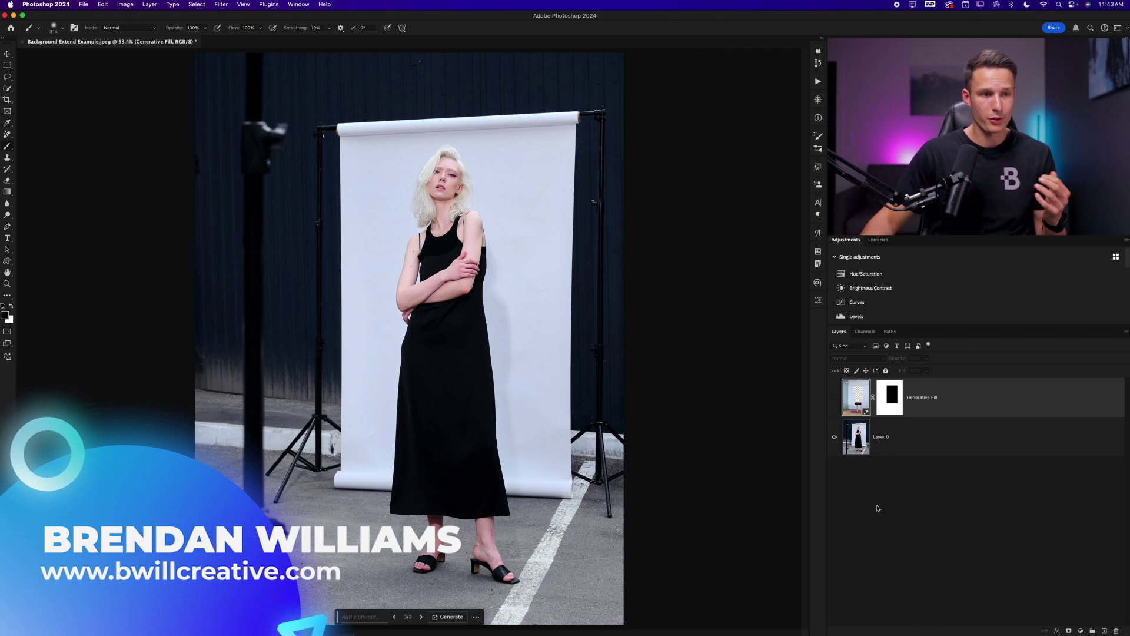
Show the Generative Fill layer and compare its three variations, ending on the wooden floor and purple mat one
{"action": "left_click", "coordinate": [834, 398]}
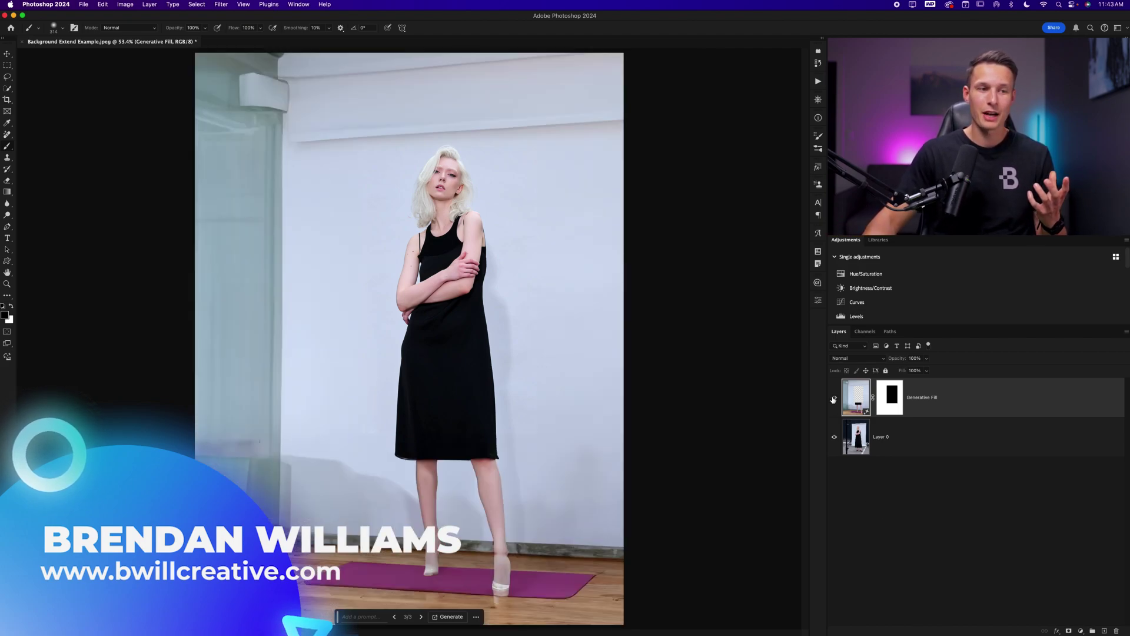
{"action": "left_click", "coordinate": [817, 300]}
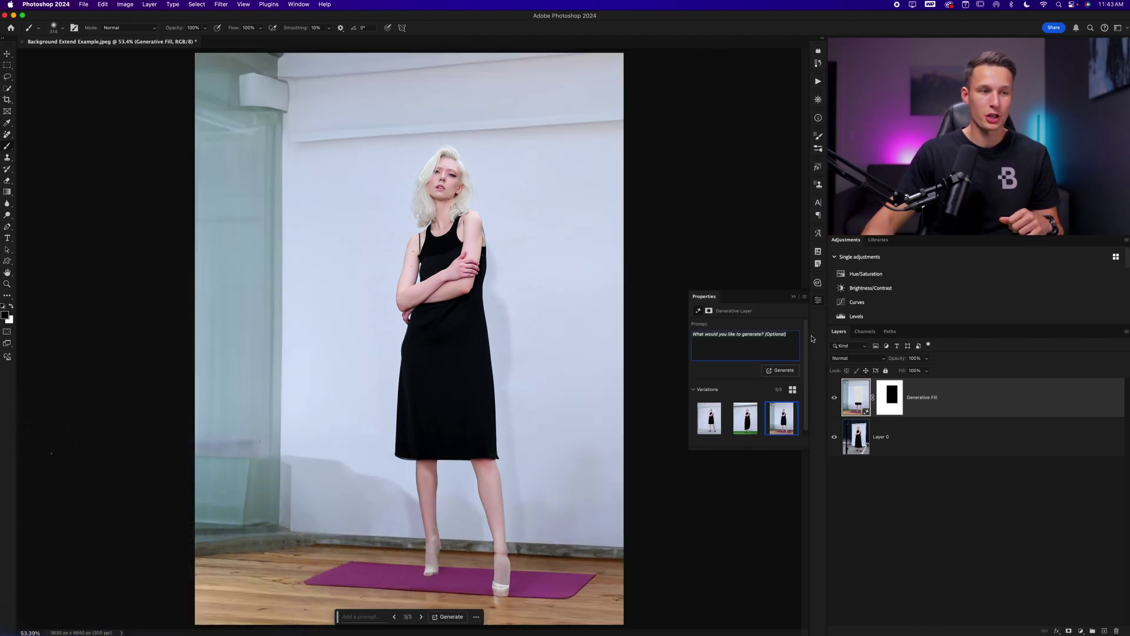
{"action": "left_click", "coordinate": [757, 422]}
{"action": "left_click", "coordinate": [711, 425]}
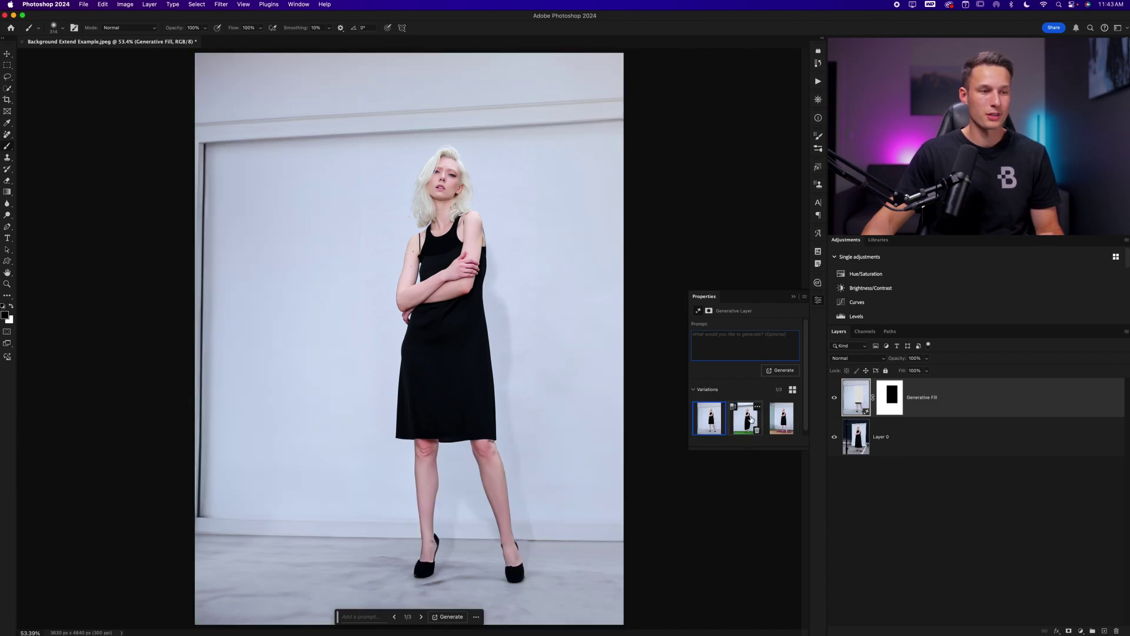
{"action": "left_click", "coordinate": [751, 419]}
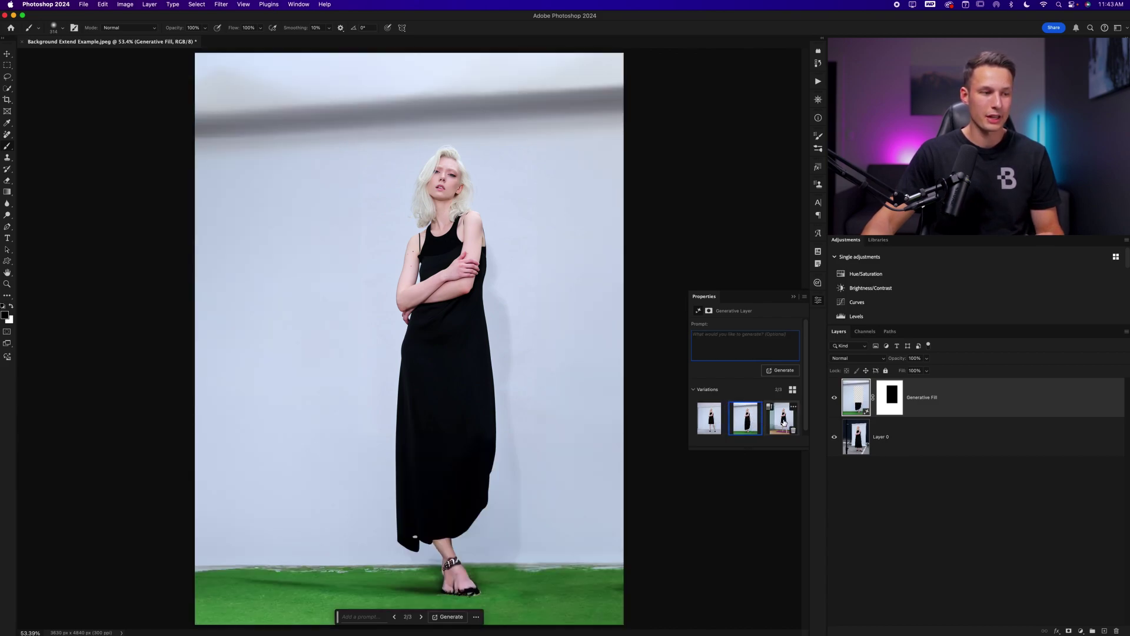
{"action": "left_click", "coordinate": [784, 422]}
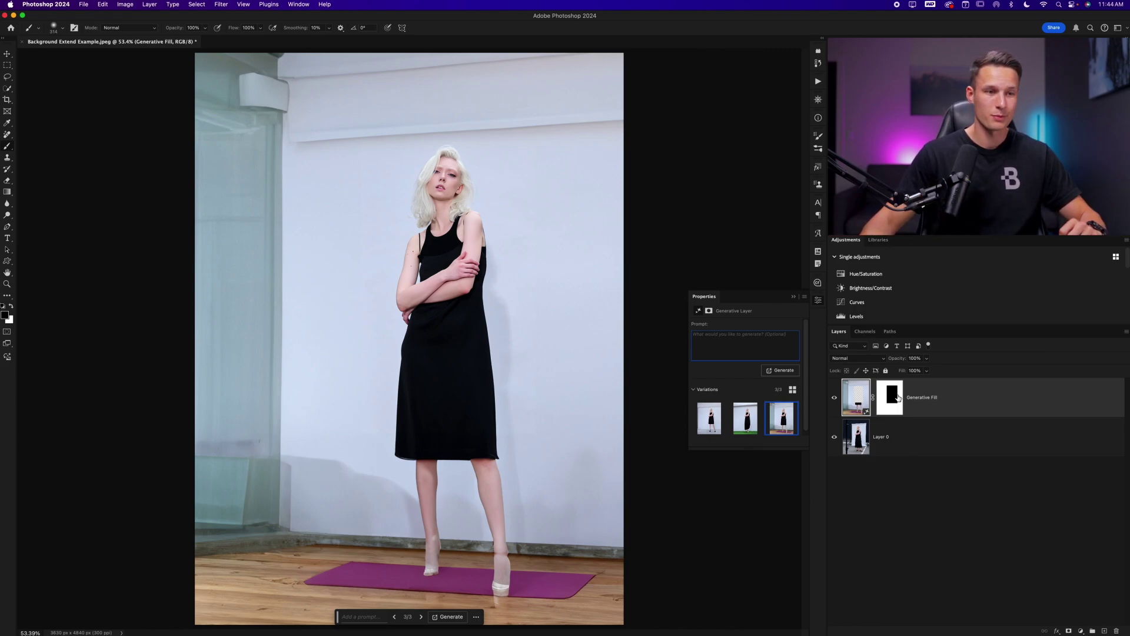
Delete the Generative Fill layer and run Select Subject on the woman with Cloud (Detailed results) processing
{"action": "key", "text": "BackSpace"}
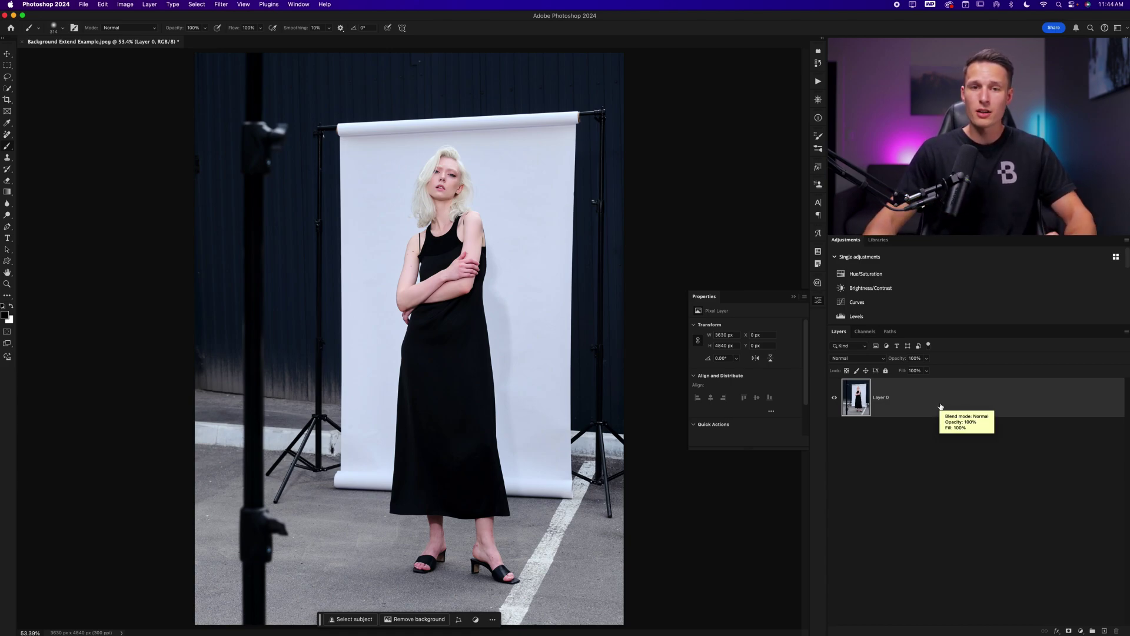
{"action": "key", "text": "w"}
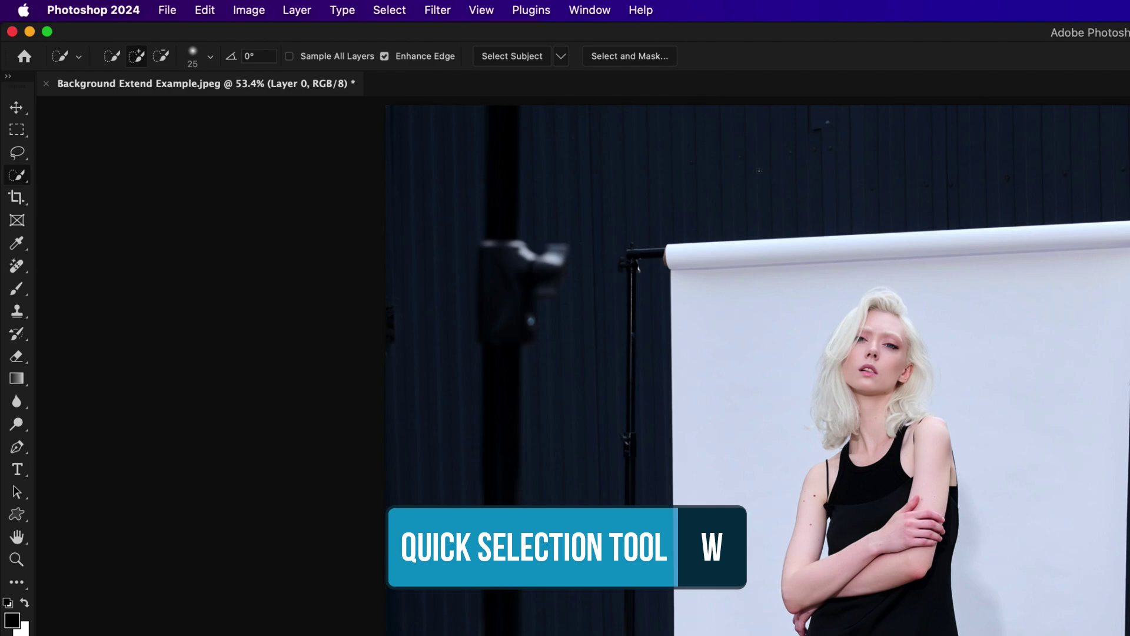
{"action": "left_click", "coordinate": [284, 28]}
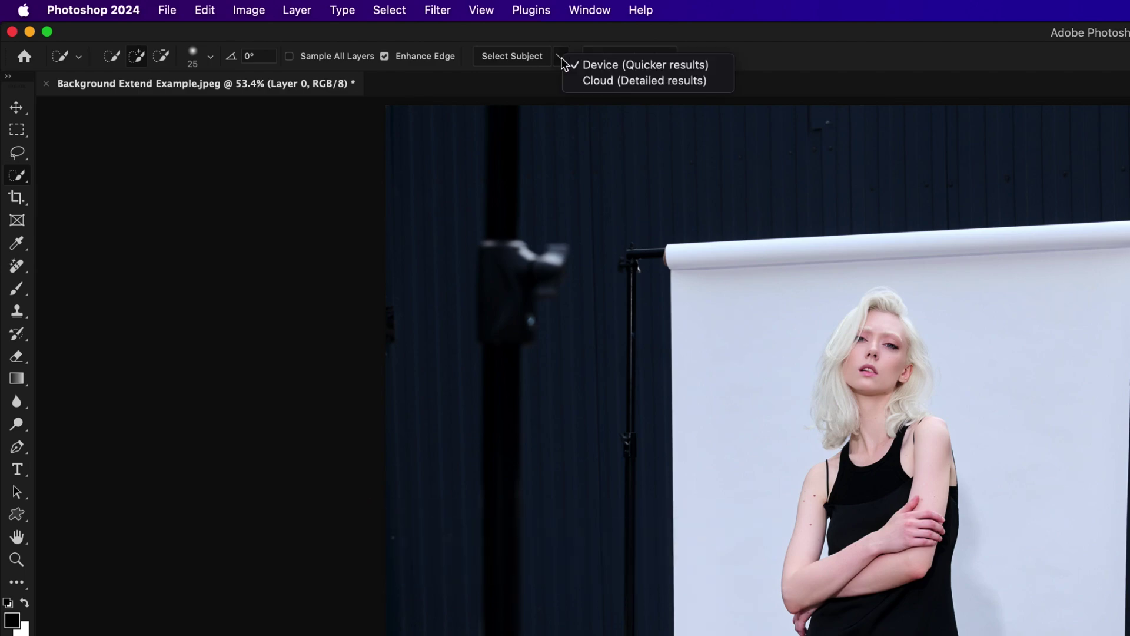
{"action": "left_click", "coordinate": [635, 83]}
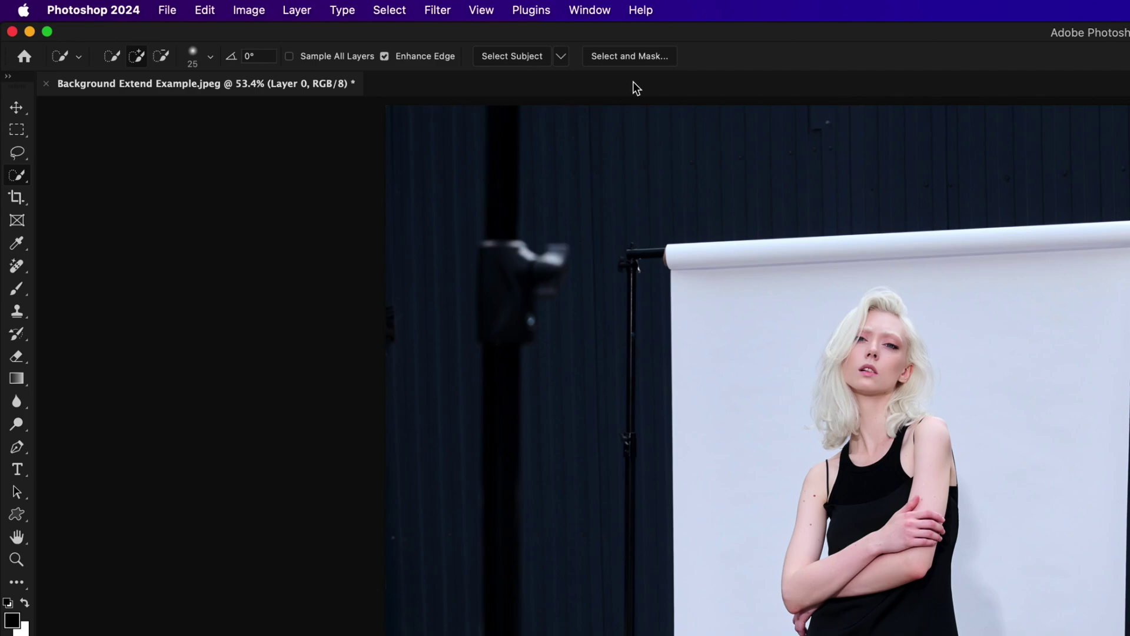
{"action": "left_click", "coordinate": [513, 56]}
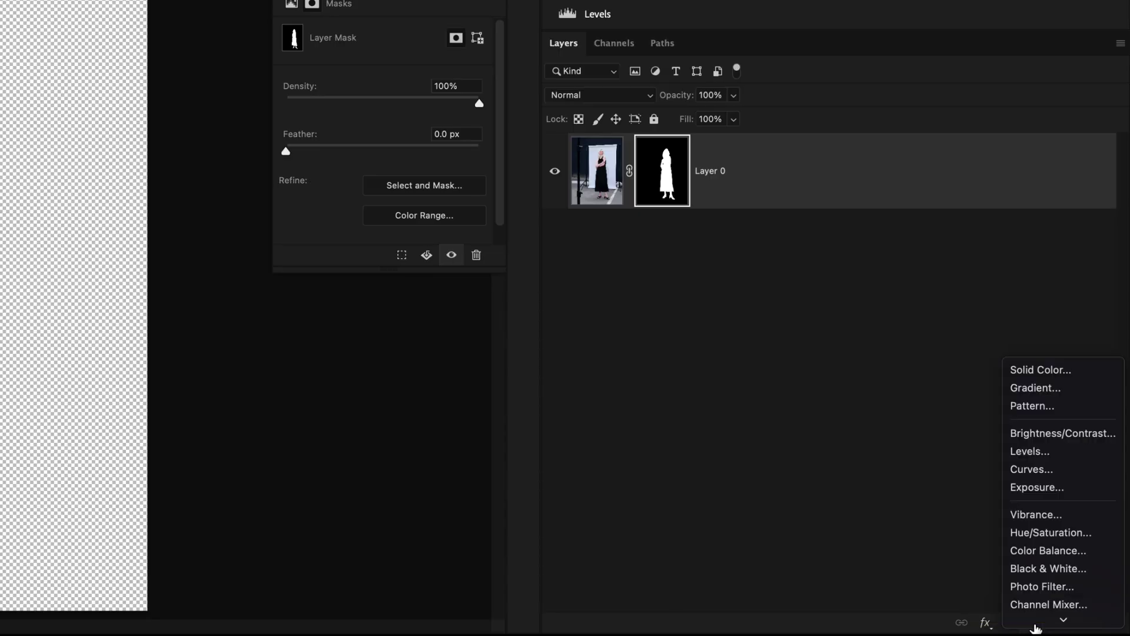
Add a black Solid Color fill layer below Layer 0, then temporarily disable the woman's mask
{"action": "left_click", "coordinate": [1050, 339]}
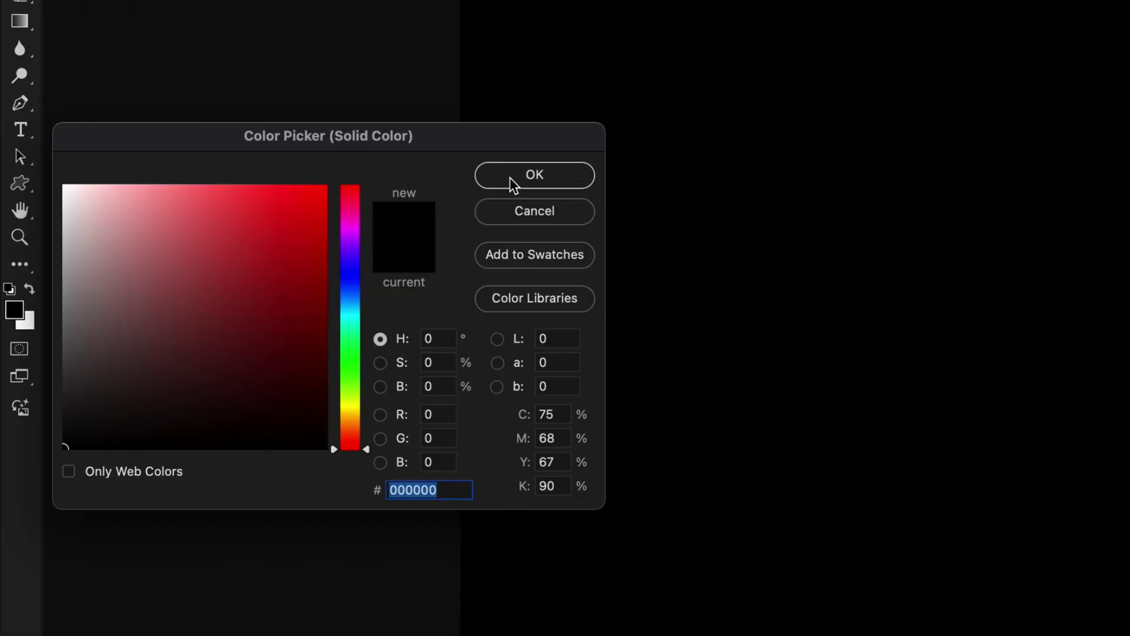
{"action": "left_click", "coordinate": [510, 178]}
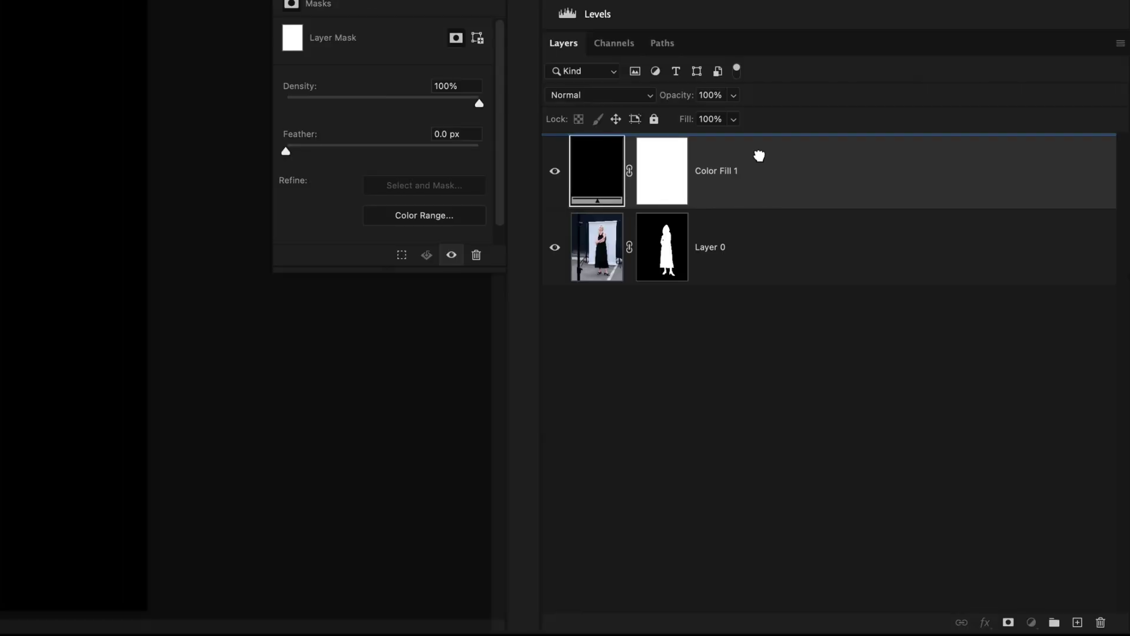
{"action": "left_click_drag", "start_coordinate": [759, 156], "coordinate": [762, 287]}
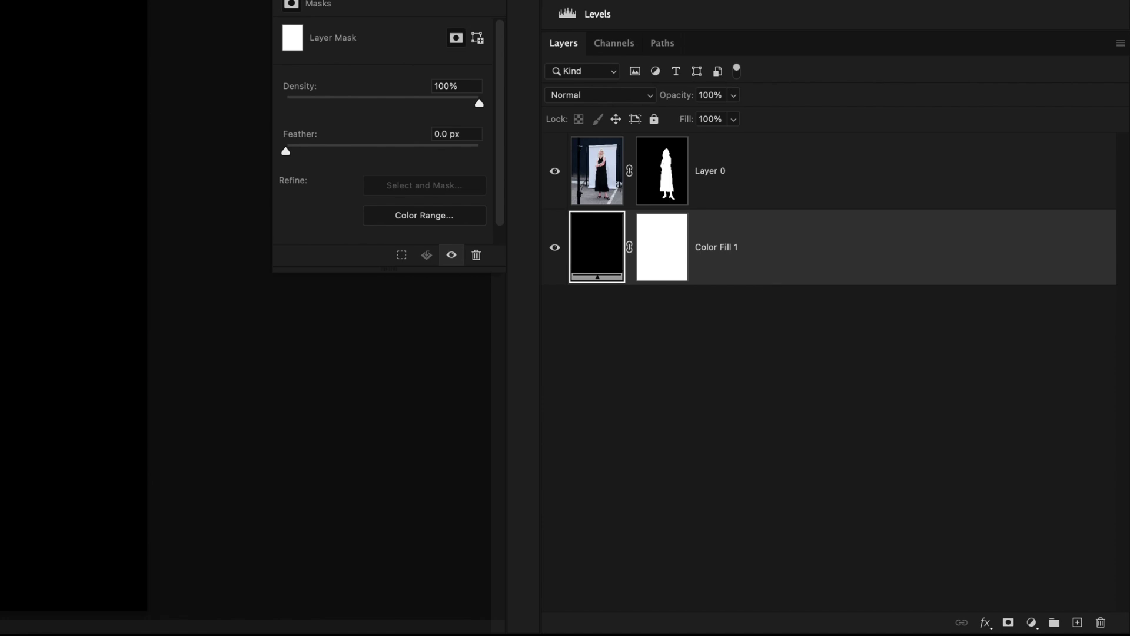
{"action": "left_click", "coordinate": [669, 184], "text": "shift"}
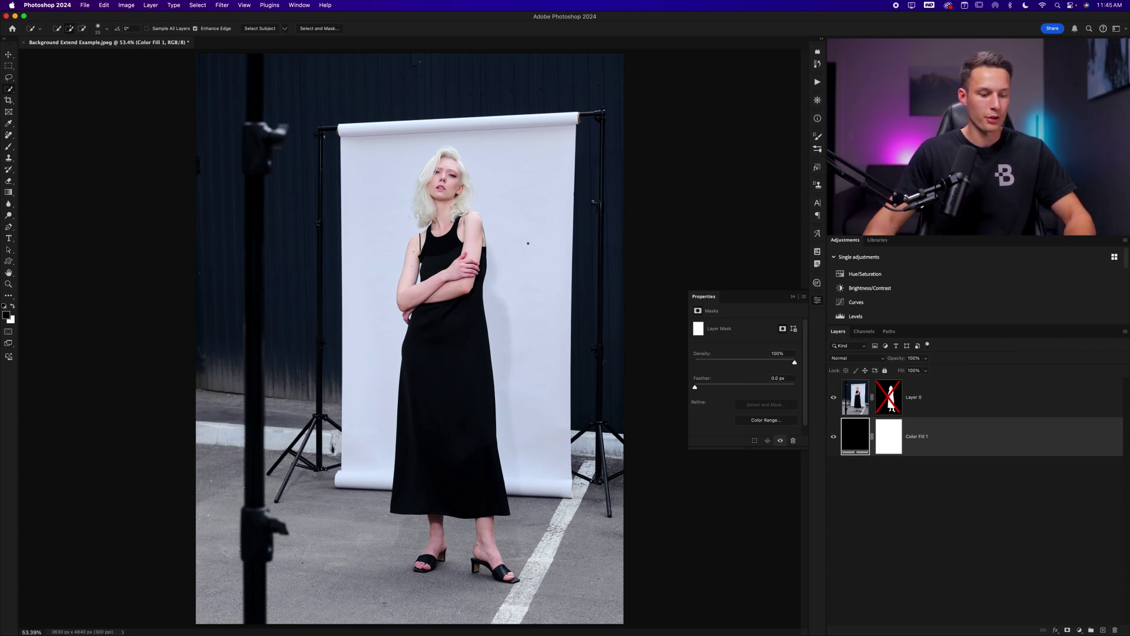
Sample the paper backdrop's colour, re-enable the mask, and set Color Fill 1 to #d7e0f0
{"action": "key", "text": "b"}
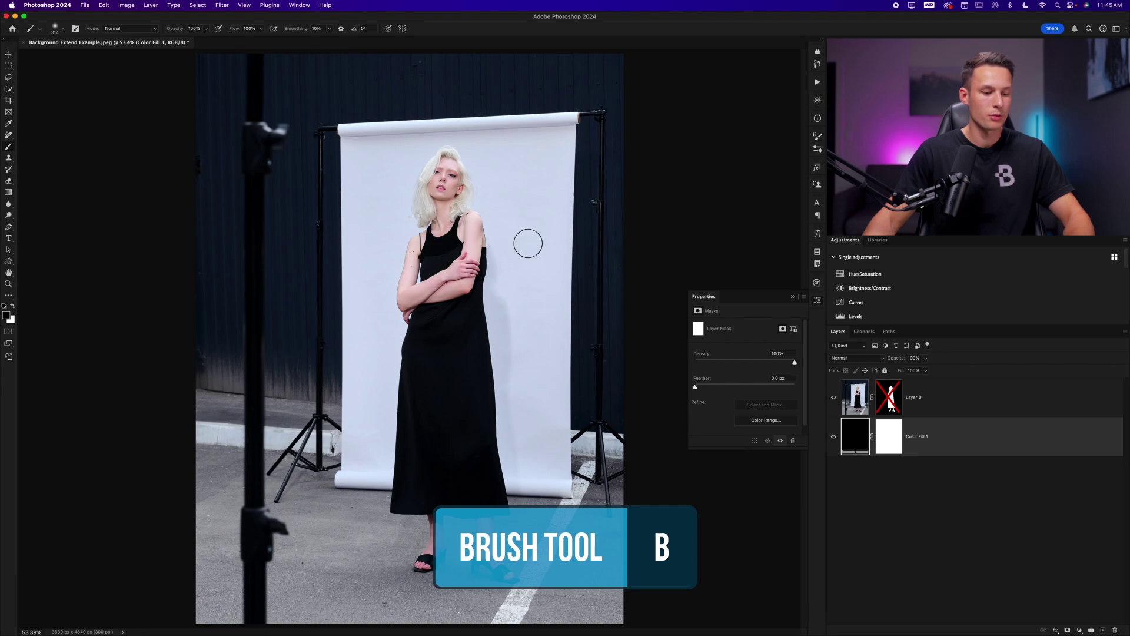
{"action": "left_click", "coordinate": [524, 209], "text": "alt"}
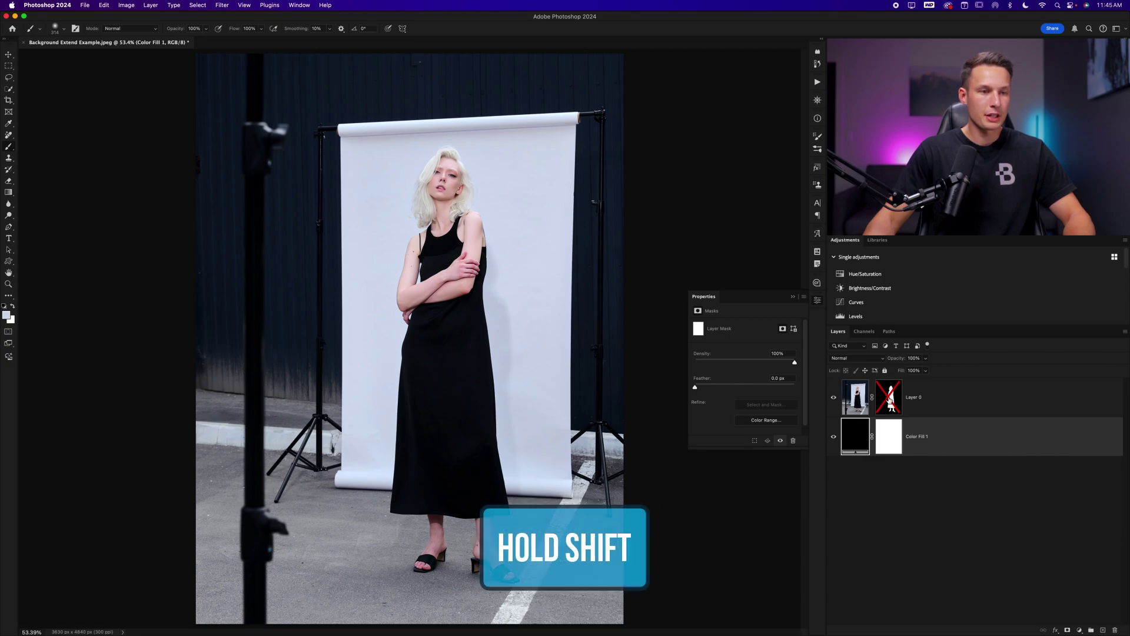
{"action": "left_click", "coordinate": [890, 400], "text": "shift"}
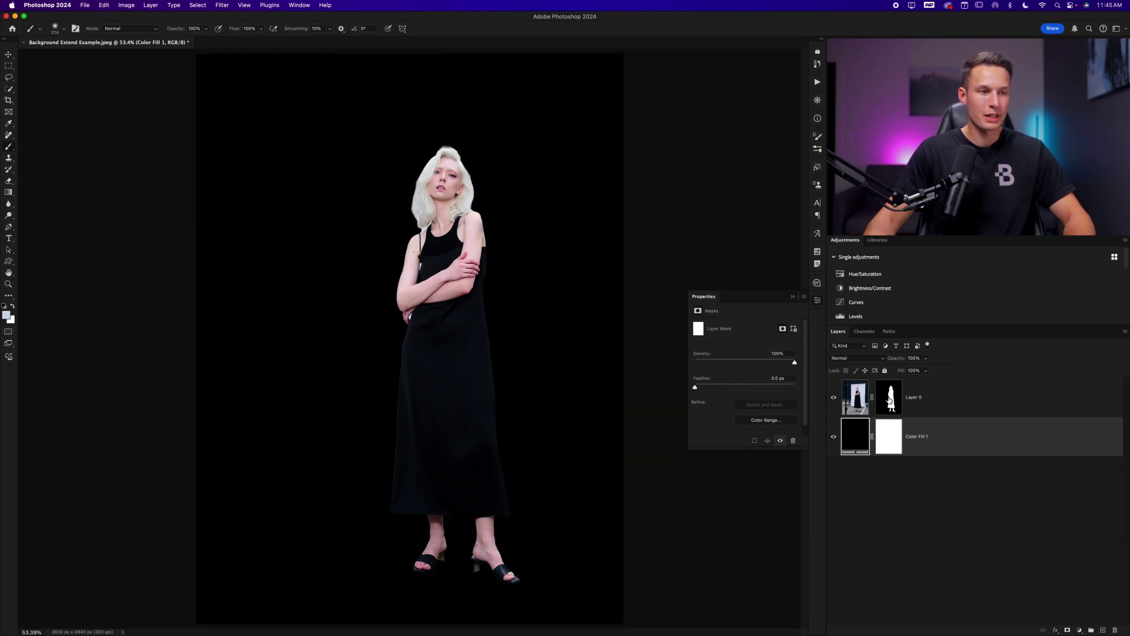
{"action": "double_click", "coordinate": [858, 434]}
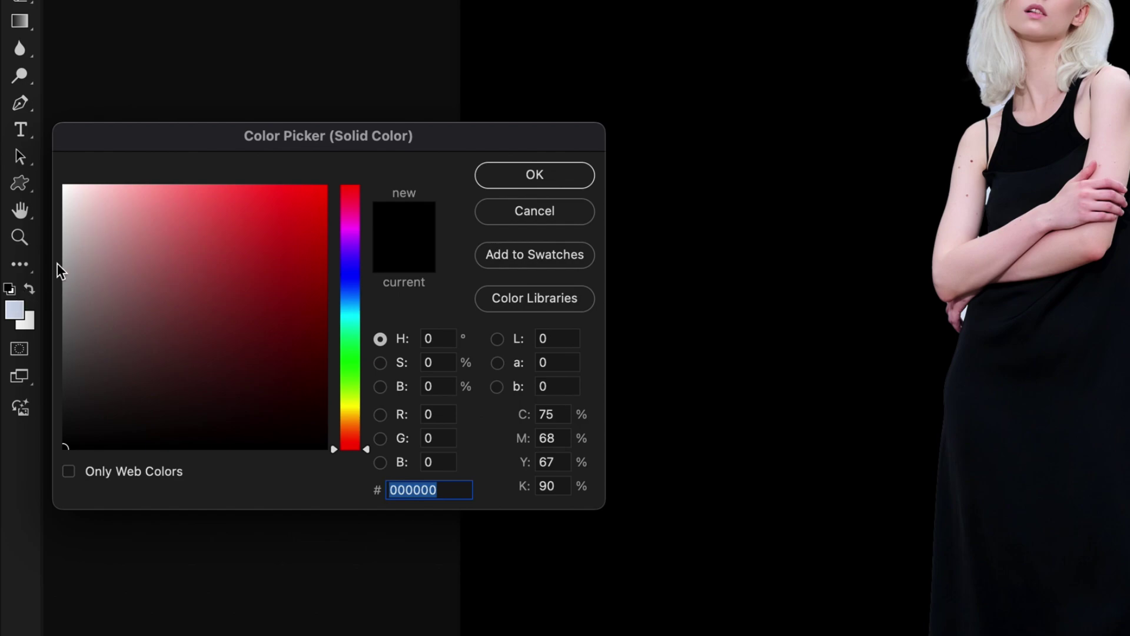
{"action": "left_click", "coordinate": [17, 307]}
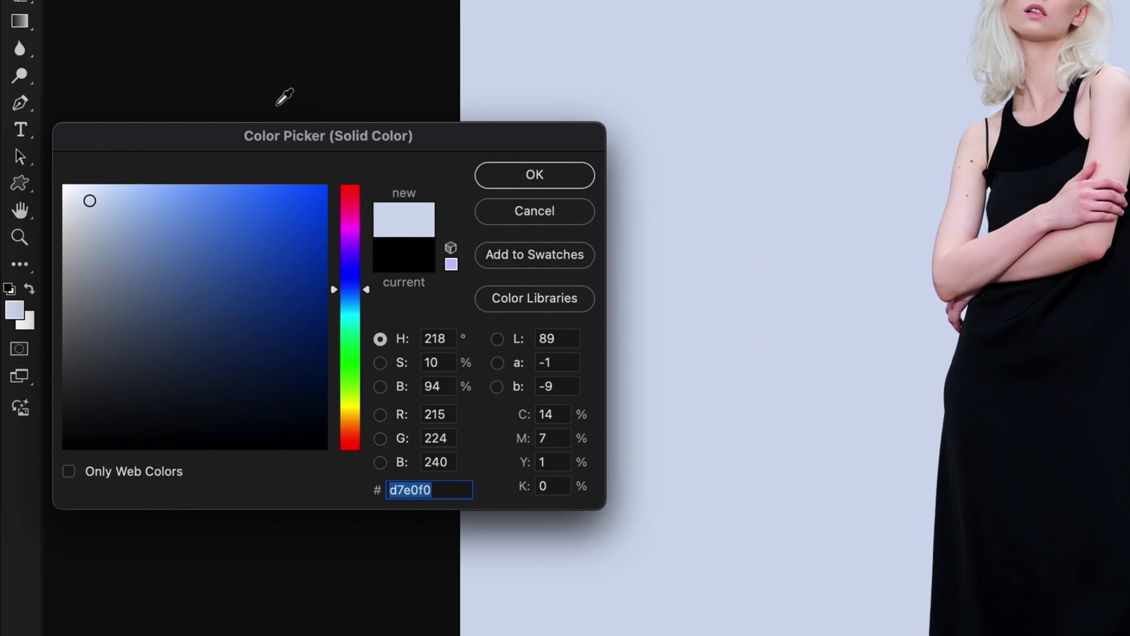
{"action": "left_click", "coordinate": [535, 177]}
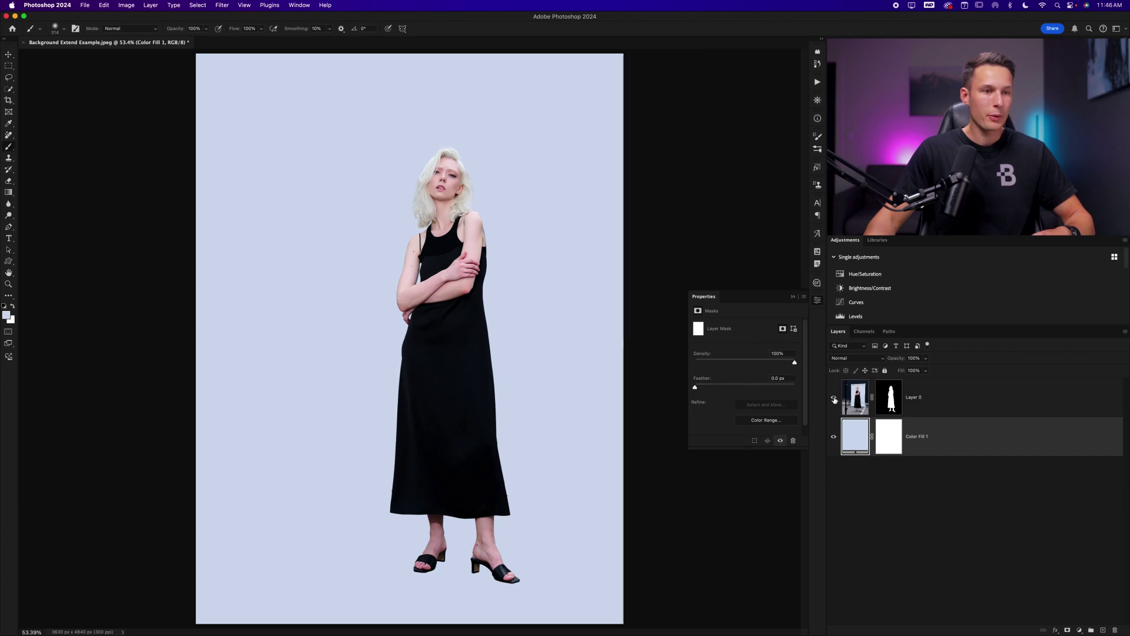
{"action": "left_click", "coordinate": [885, 402], "text": "shift"}
{"action": "left_click", "coordinate": [885, 402], "text": "shift"}
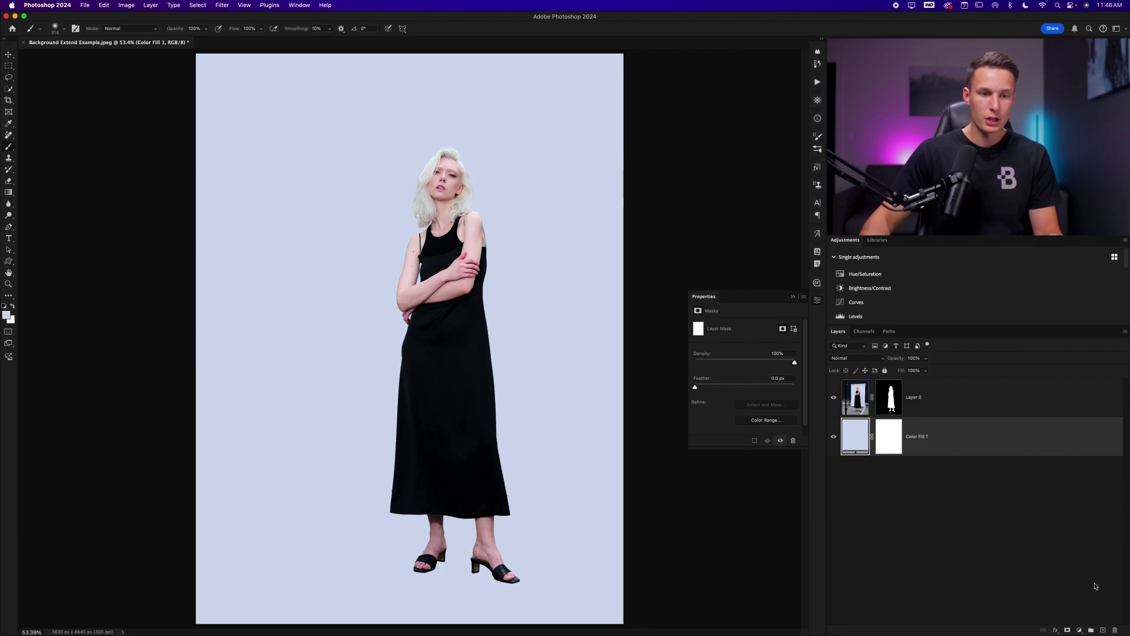
{"action": "left_click", "coordinate": [1103, 630]}
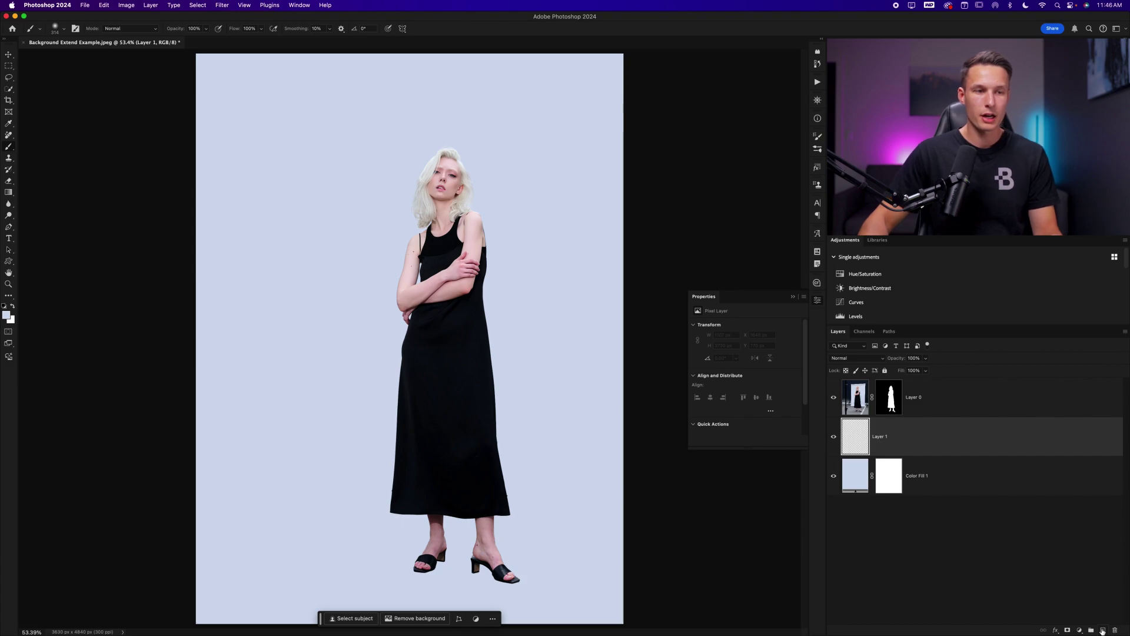
Rename the new layer to 'Right Foot Shadow'
{"action": "double_click", "coordinate": [881, 438]}
{"action": "type", "text": "R"}
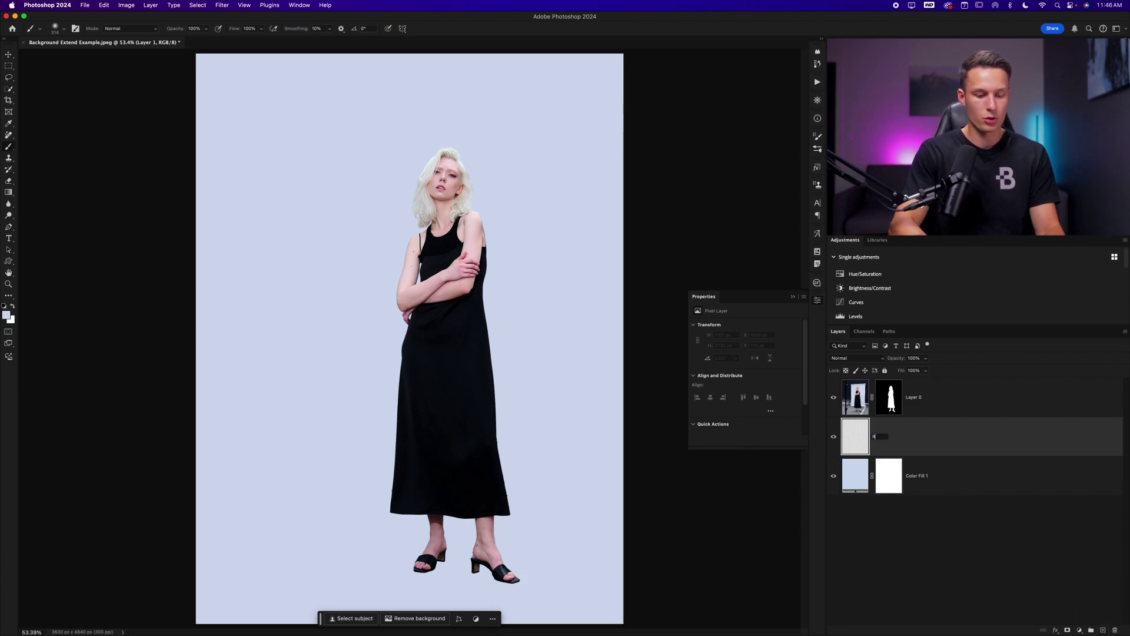
{"action": "type", "text": "ight Foot Shadow"}
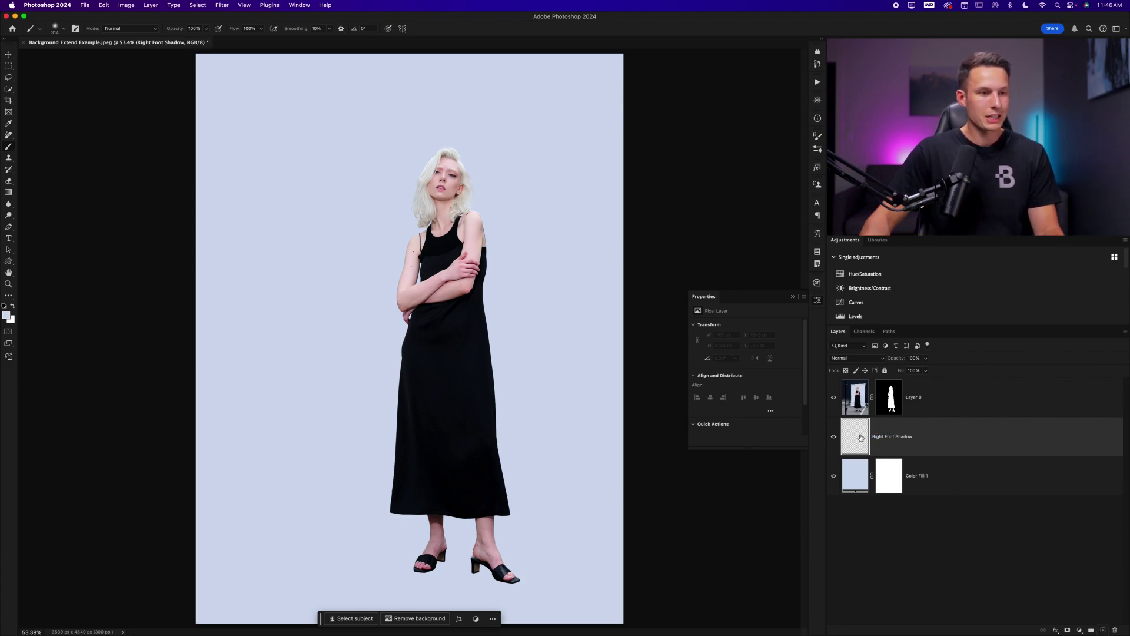
{"action": "key", "text": "Return"}
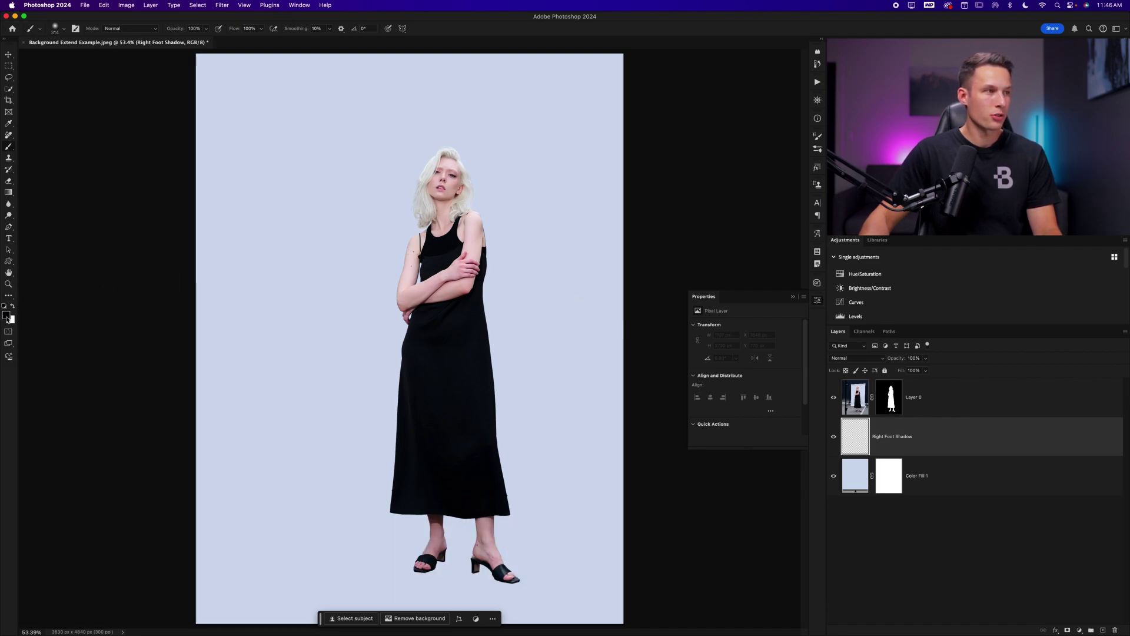
Set the brush hardness to 0% and paint a soft black dab left of the dress
{"action": "left_click", "coordinate": [56, 29]}
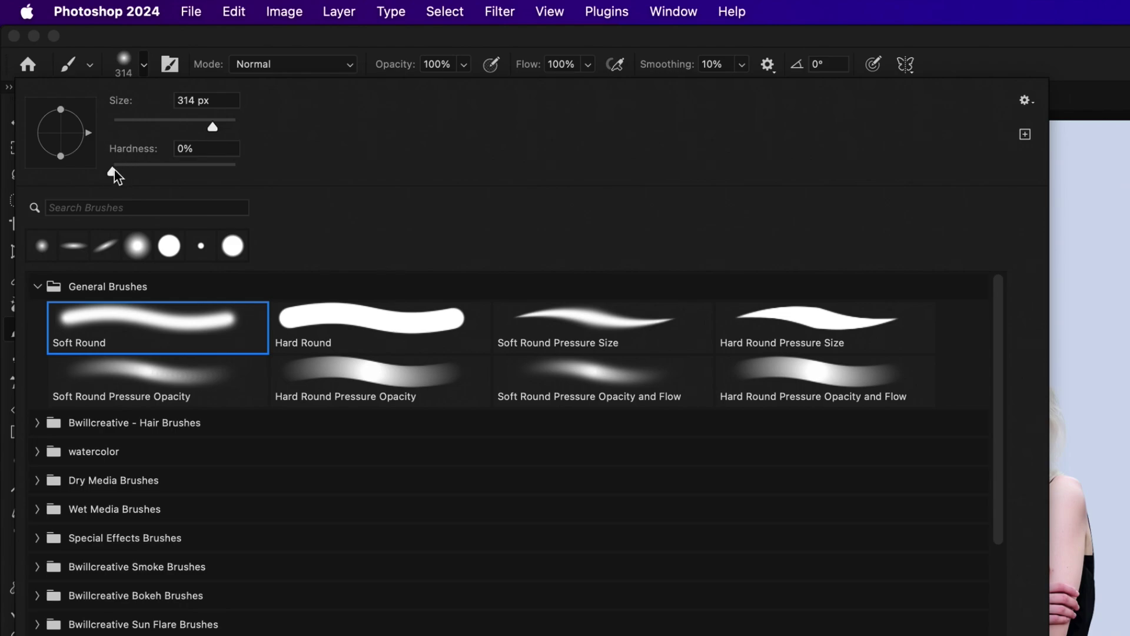
{"action": "left_click", "coordinate": [151, 64]}
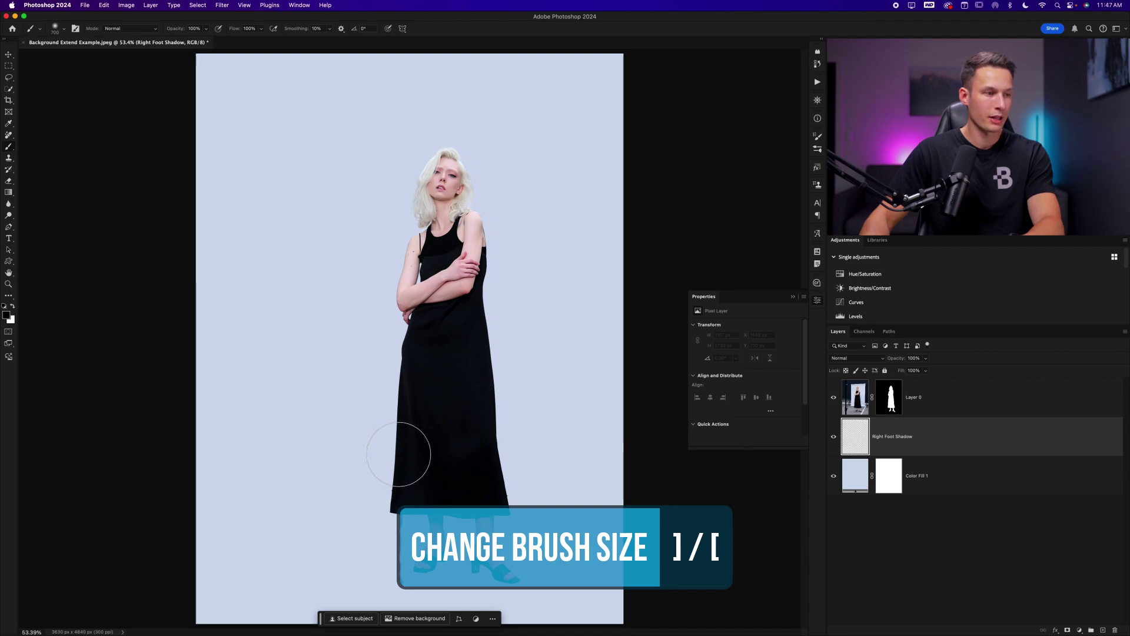
{"action": "left_click", "coordinate": [399, 457]}
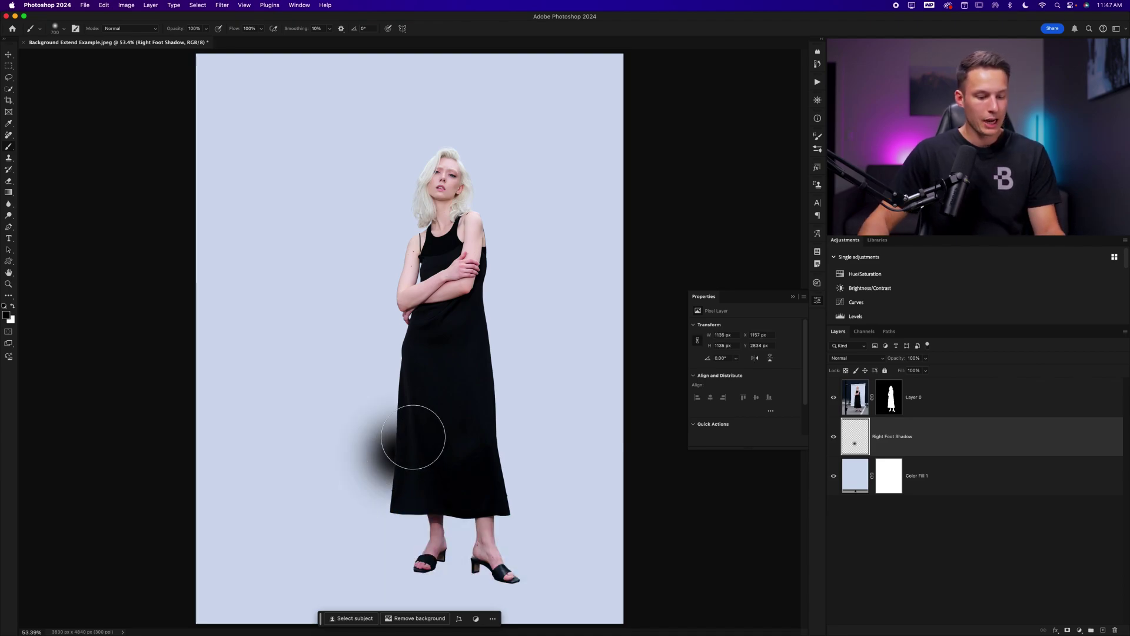
Squash the black dab into a flat band and move it beneath the right shoe
{"action": "key", "text": "super+t"}
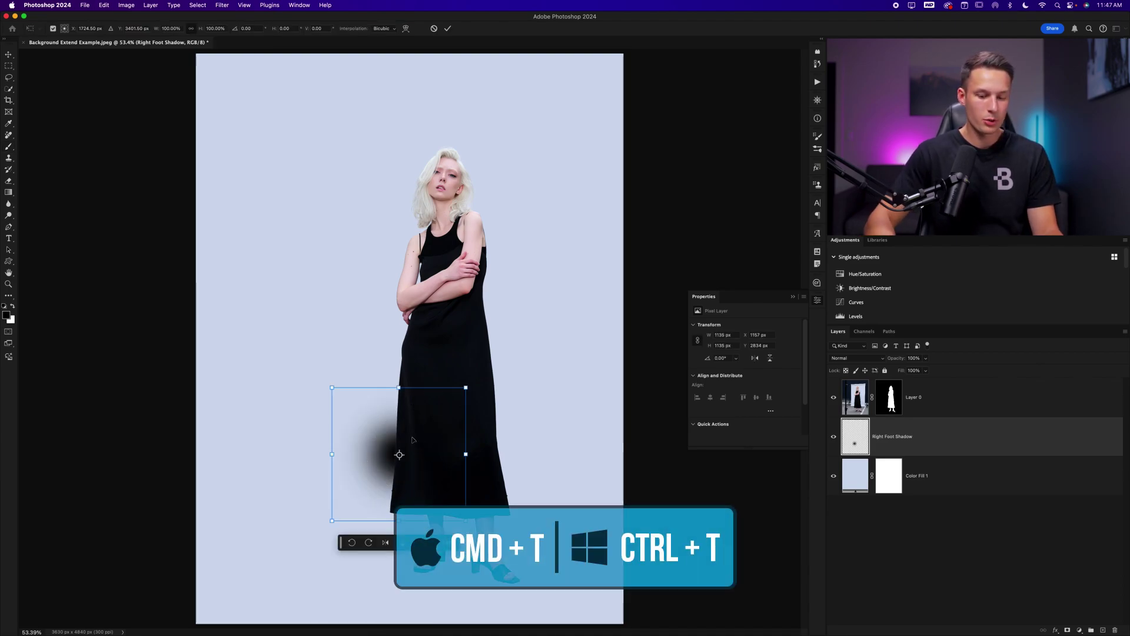
{"action": "key", "text": "super+equal"}
{"action": "scroll", "coordinate": [364, 249], "scroll_direction": "down", "scroll_amount": 3}
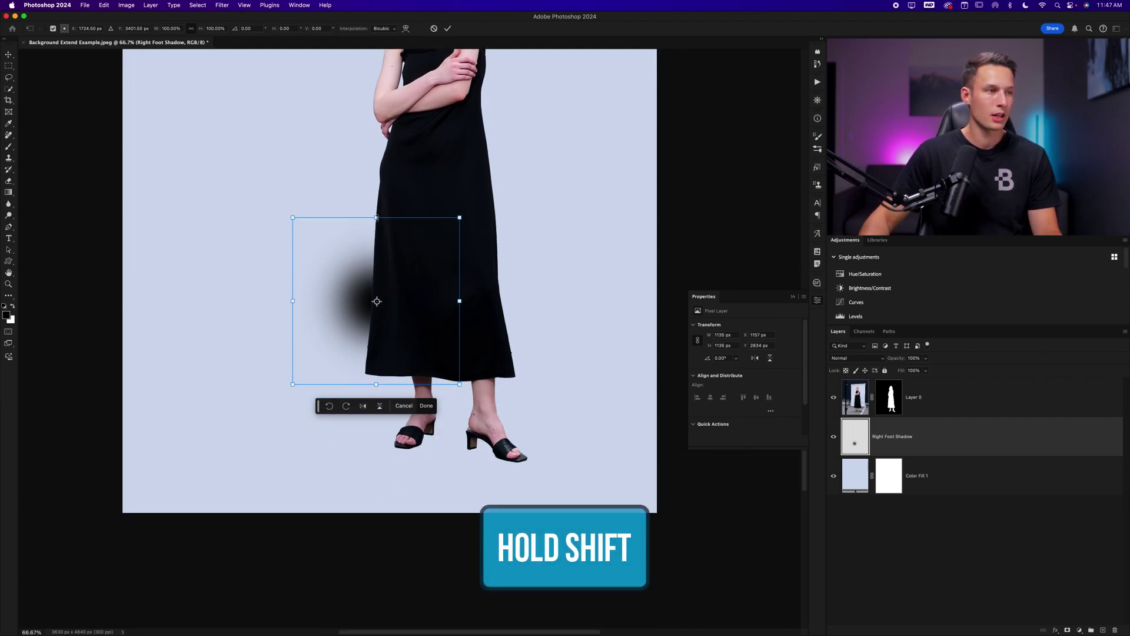
{"action": "left_click_drag", "start_coordinate": [376, 217], "coordinate": [382, 356]}
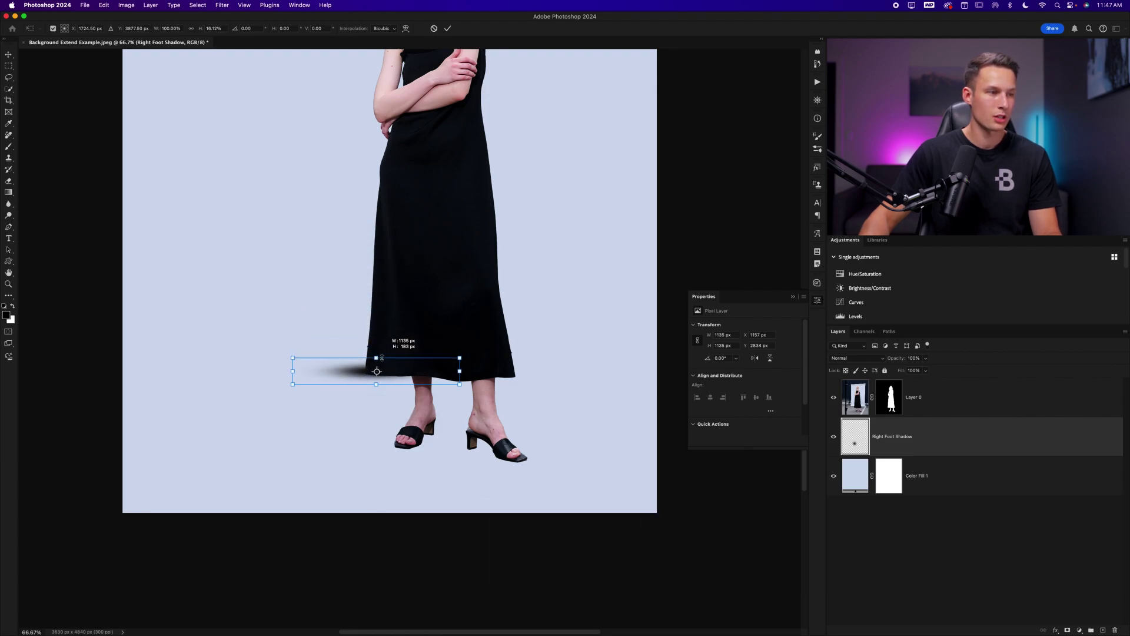
{"action": "left_click_drag", "start_coordinate": [382, 358], "coordinate": [492, 458]}
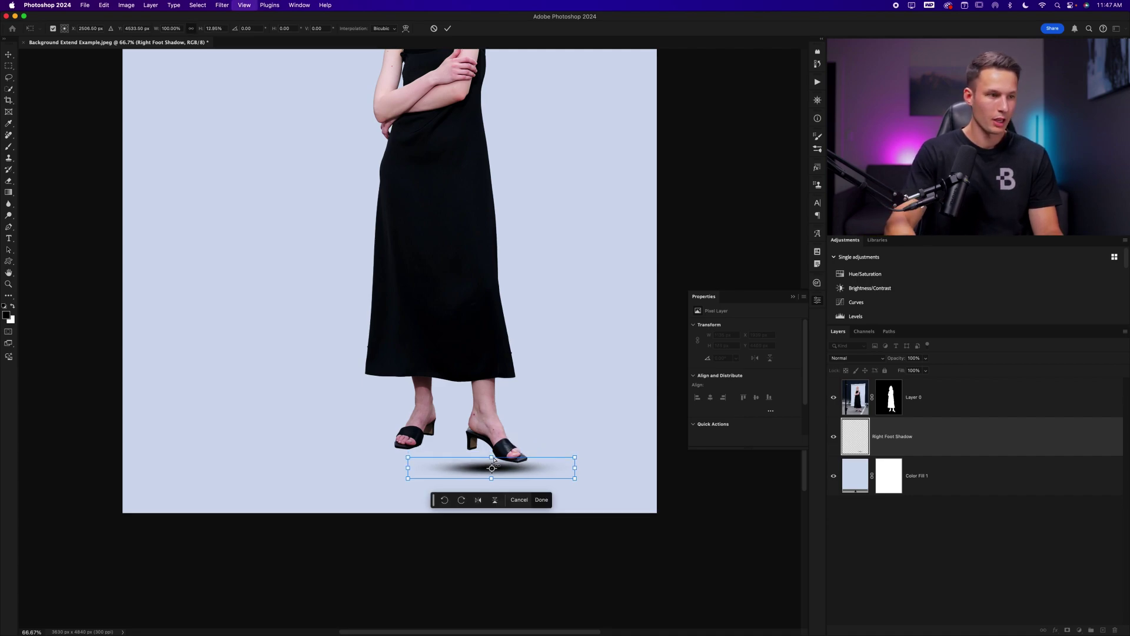
{"action": "key", "text": "super+equal"}
{"action": "key", "text": "super+equal"}
{"action": "scroll", "coordinate": [524, 480], "scroll_direction": "down", "scroll_amount": 5}
{"action": "scroll", "coordinate": [524, 480], "scroll_direction": "right", "scroll_amount": 4}
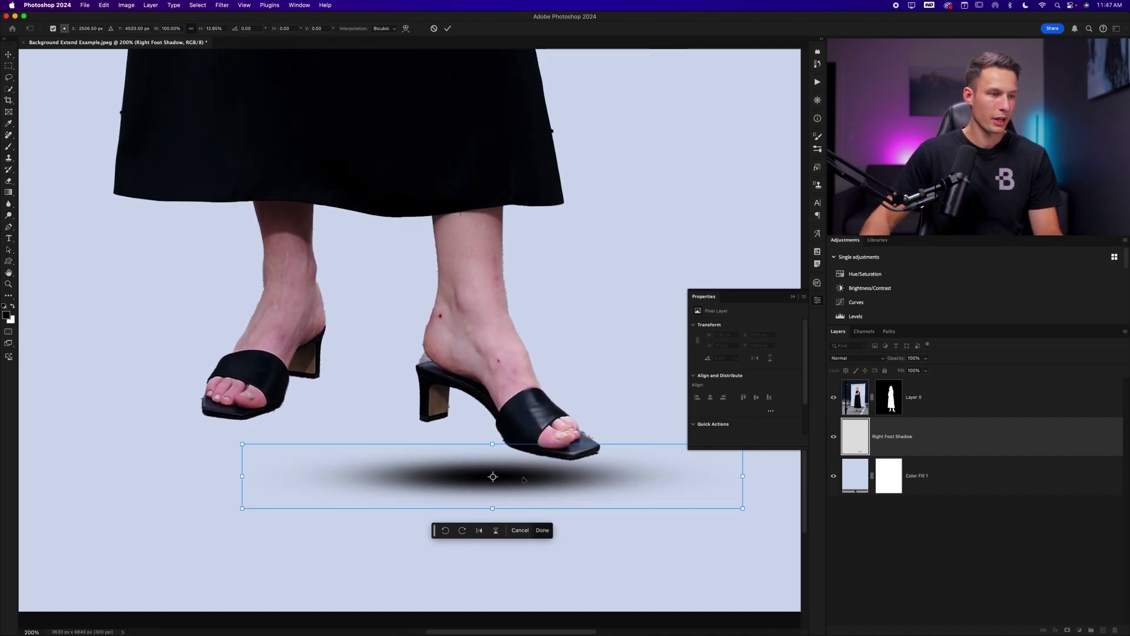
{"action": "left_click_drag", "start_coordinate": [524, 479], "coordinate": [571, 459]}
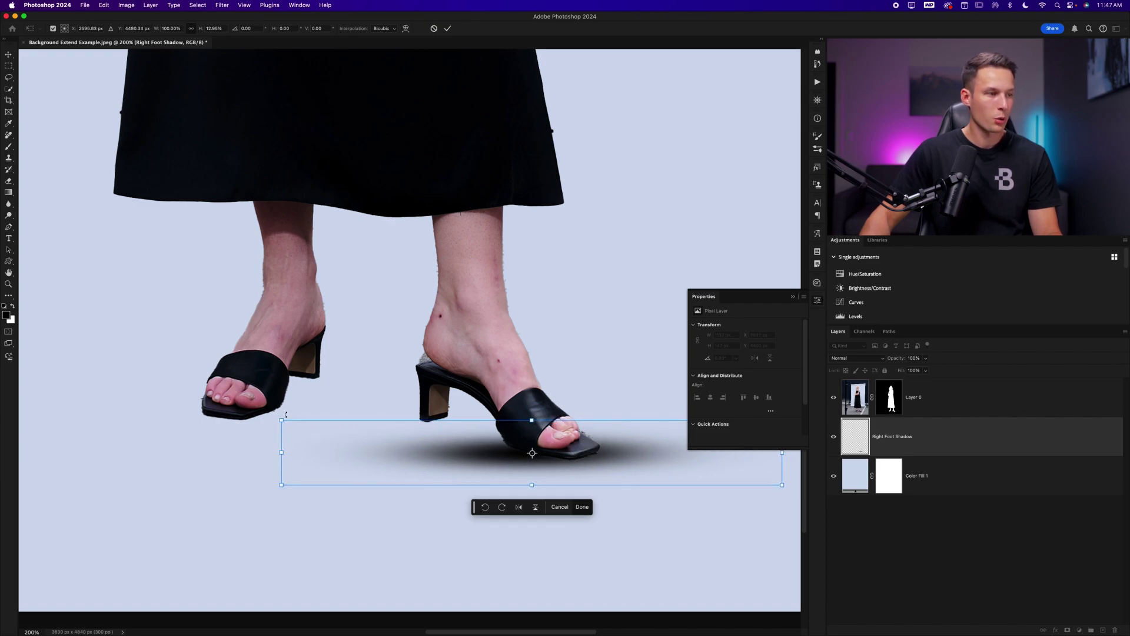
Distort the shadow's four corners into an angled perspective shape and apply the transform
{"action": "left_click_drag", "start_coordinate": [282, 421], "coordinate": [297, 379]}
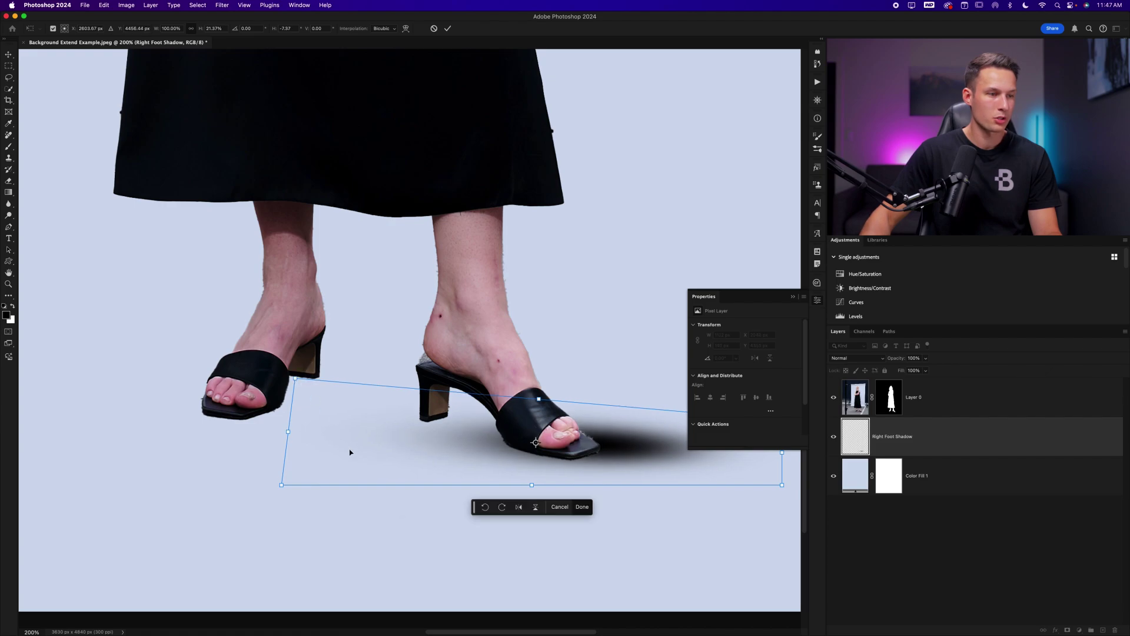
{"action": "scroll", "coordinate": [611, 494], "scroll_direction": "right", "scroll_amount": 5}
{"action": "left_click_drag", "start_coordinate": [666, 487], "coordinate": [547, 489]}
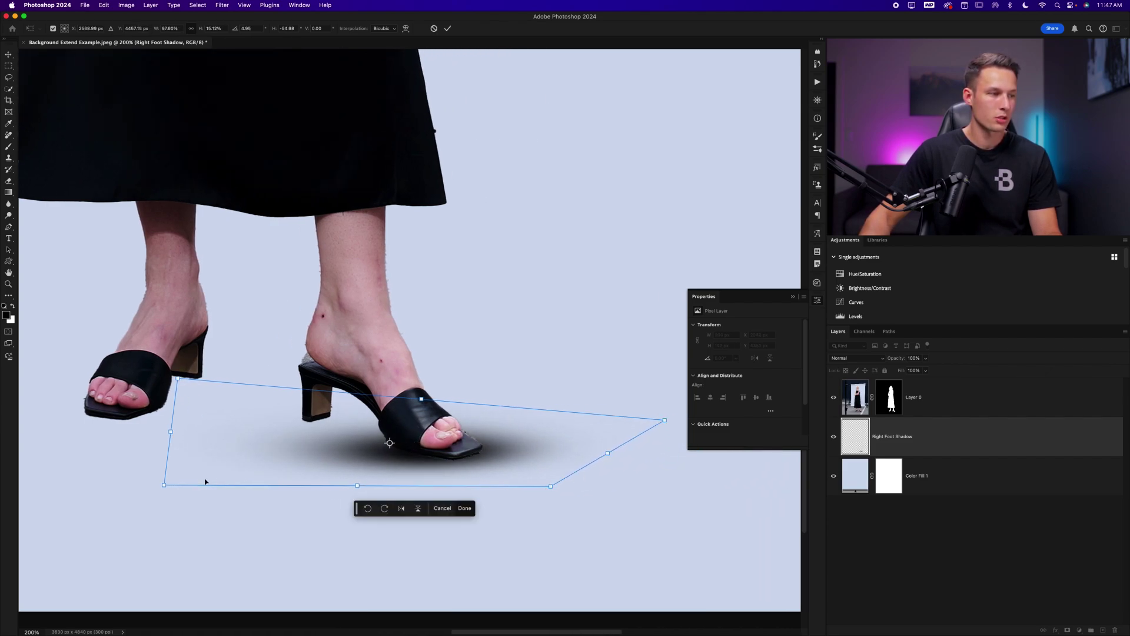
{"action": "left_click_drag", "start_coordinate": [167, 486], "coordinate": [201, 470]}
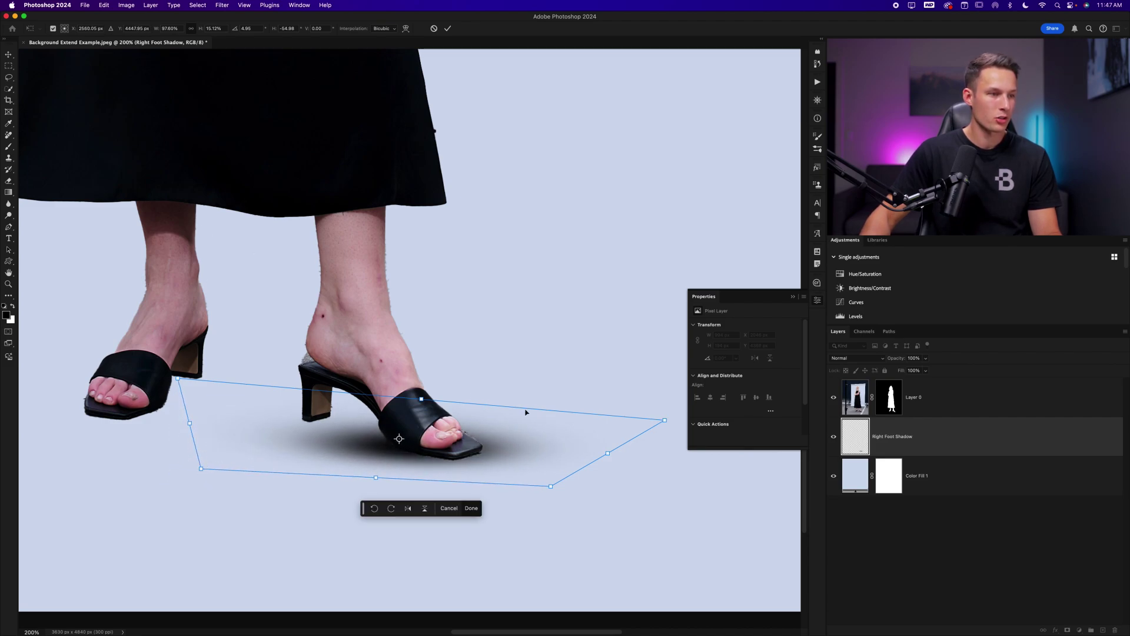
{"action": "left_click_drag", "start_coordinate": [667, 415], "coordinate": [651, 425]}
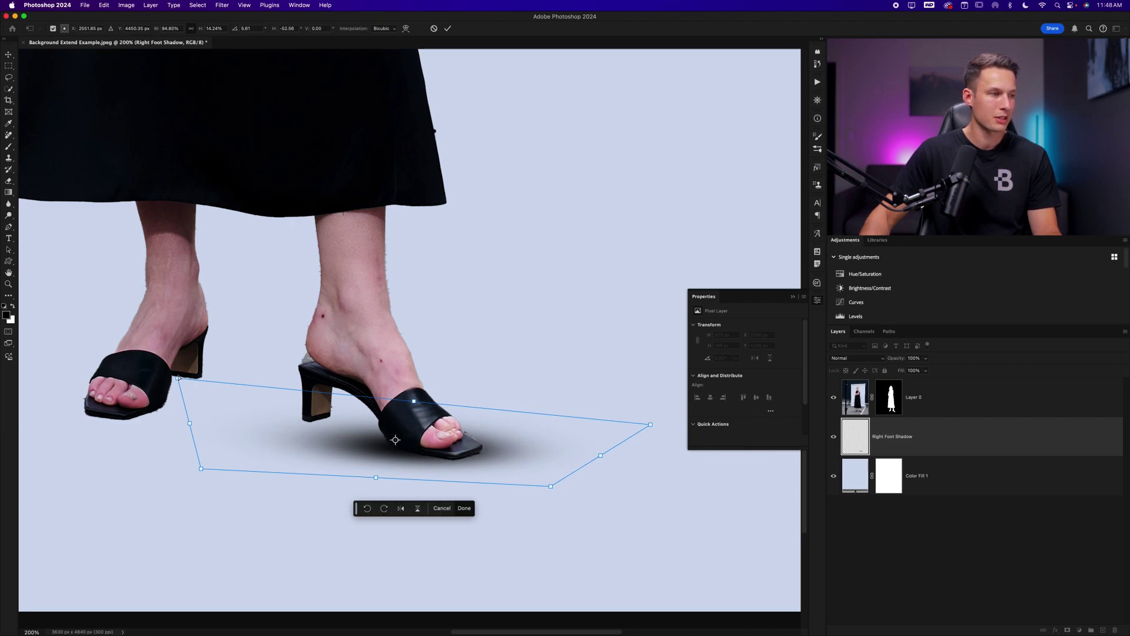
{"action": "left_click_drag", "start_coordinate": [178, 377], "coordinate": [176, 365]}
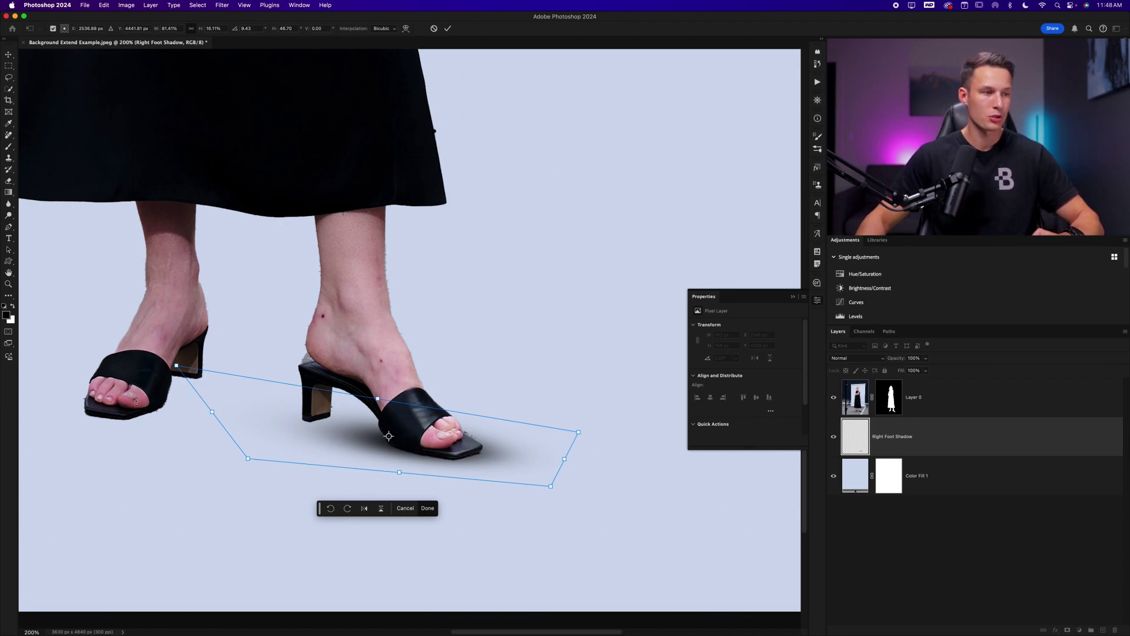
{"action": "left_click", "coordinate": [447, 29]}
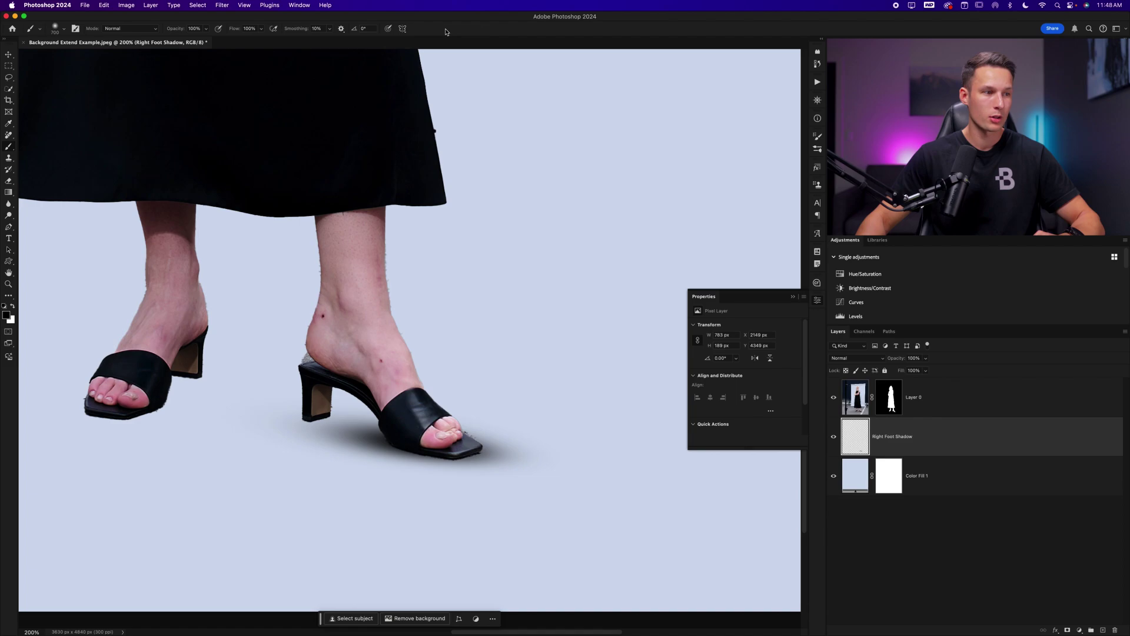
On a new layer, paint a 300 px soft dab and squash it into a thin band under the right heel
{"action": "left_click", "coordinate": [1103, 630]}
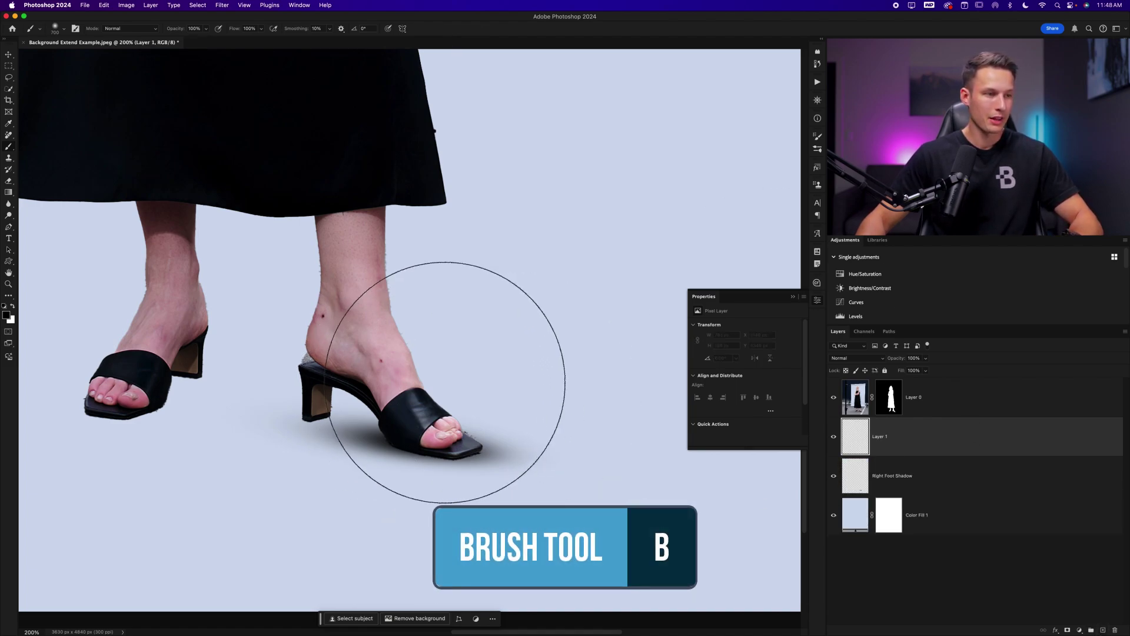
{"action": "key", "text": "bracketleft"}
{"action": "key", "text": "bracketleft"}
{"action": "key", "text": "bracketleft"}
{"action": "key", "text": "bracketleft"}
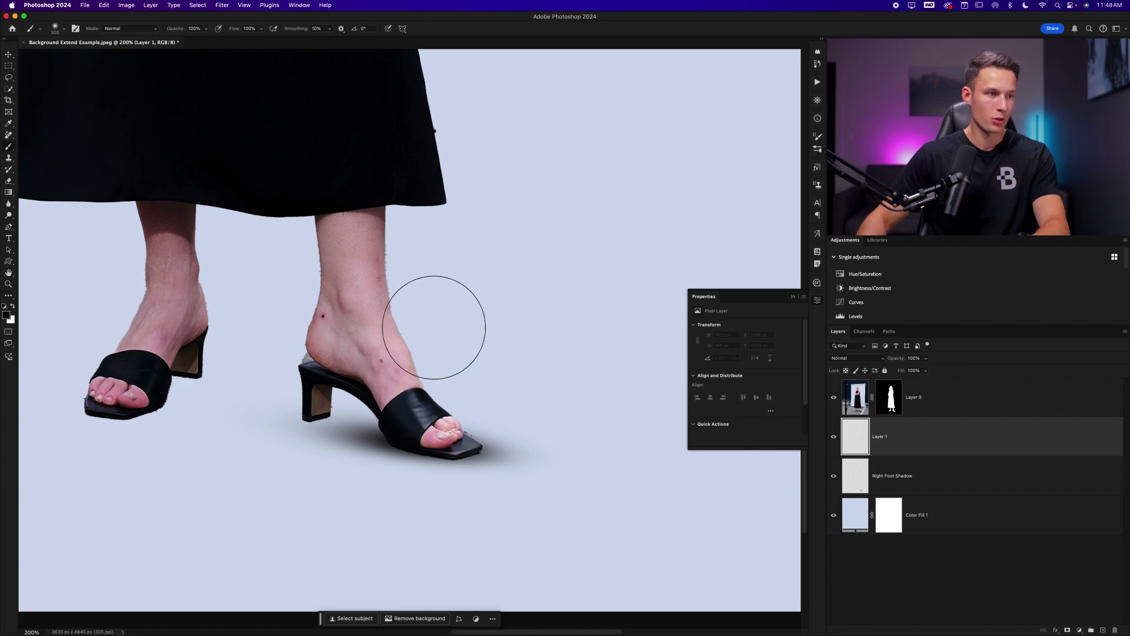
{"action": "left_click", "coordinate": [441, 330]}
{"action": "key", "text": "super+t"}
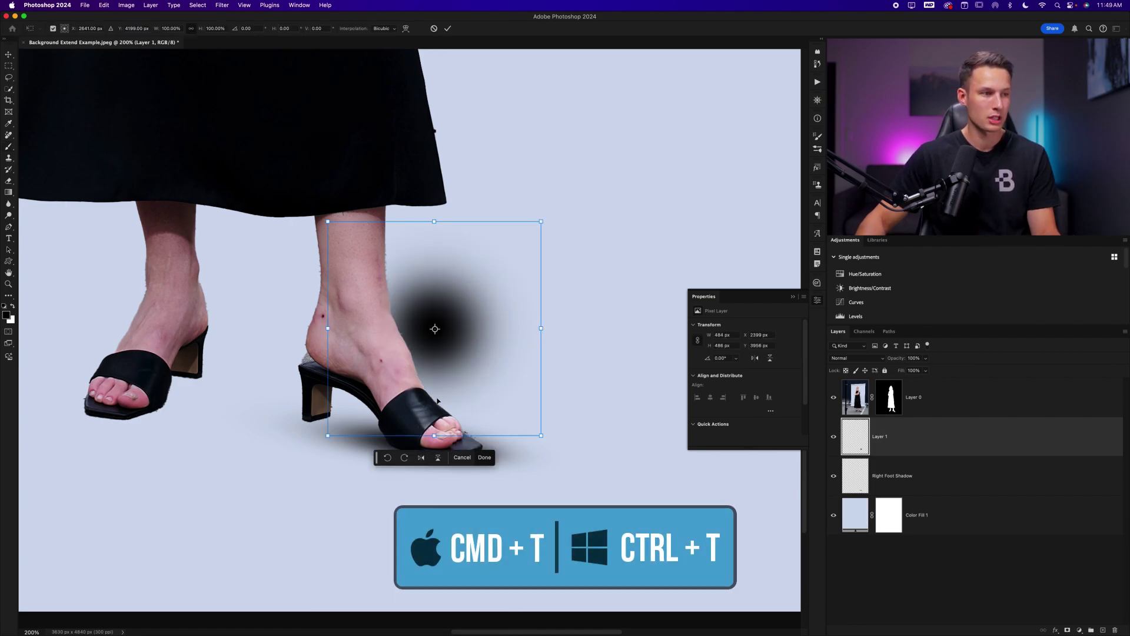
{"action": "mouse_move", "coordinate": [434, 436]}
{"action": "left_mouse_down"}
{"action": "mouse_move", "coordinate": [436, 222]}
{"action": "mouse_move", "coordinate": [435, 251]}
{"action": "mouse_move", "coordinate": [355, 419]}
{"action": "left_mouse_up"}
{"action": "left_click_drag", "start_coordinate": [424, 423], "coordinate": [308, 430]}
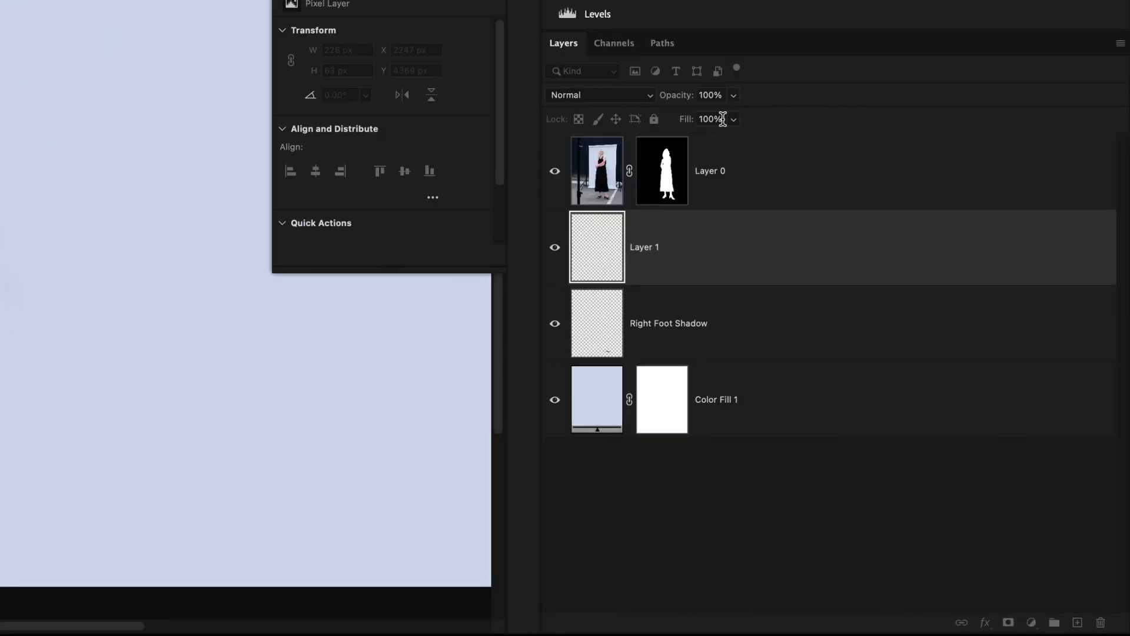
Set the heel shadow layer's opacity to 70%
{"action": "left_click", "coordinate": [926, 357]}
{"action": "left_click_drag", "start_coordinate": [712, 116], "coordinate": [704, 116]}
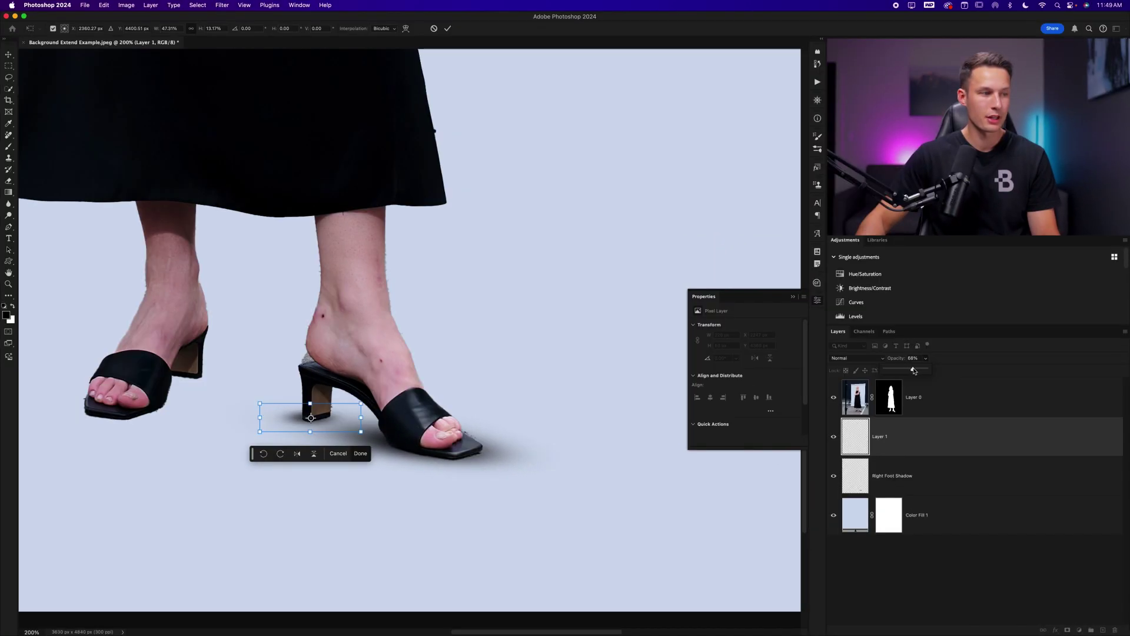
{"action": "left_click_drag", "start_coordinate": [914, 370], "coordinate": [914, 370]}
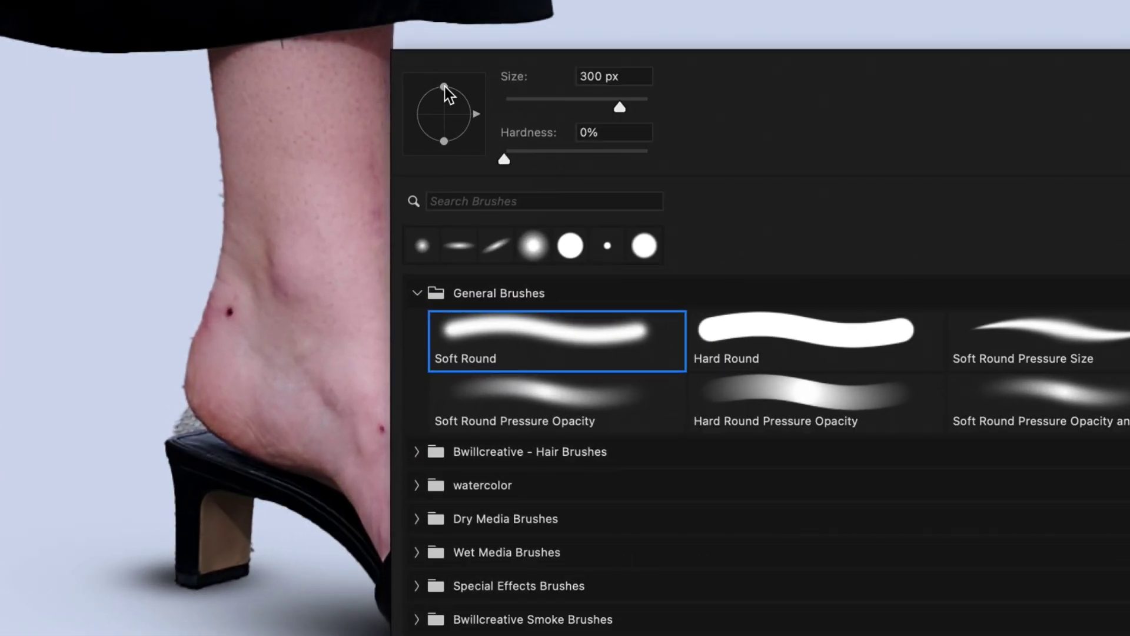
Flatten the brush tip into a thin ellipse and add an empty Layer 2 above Layer 1
{"action": "left_click_drag", "start_coordinate": [445, 87], "coordinate": [445, 108]}
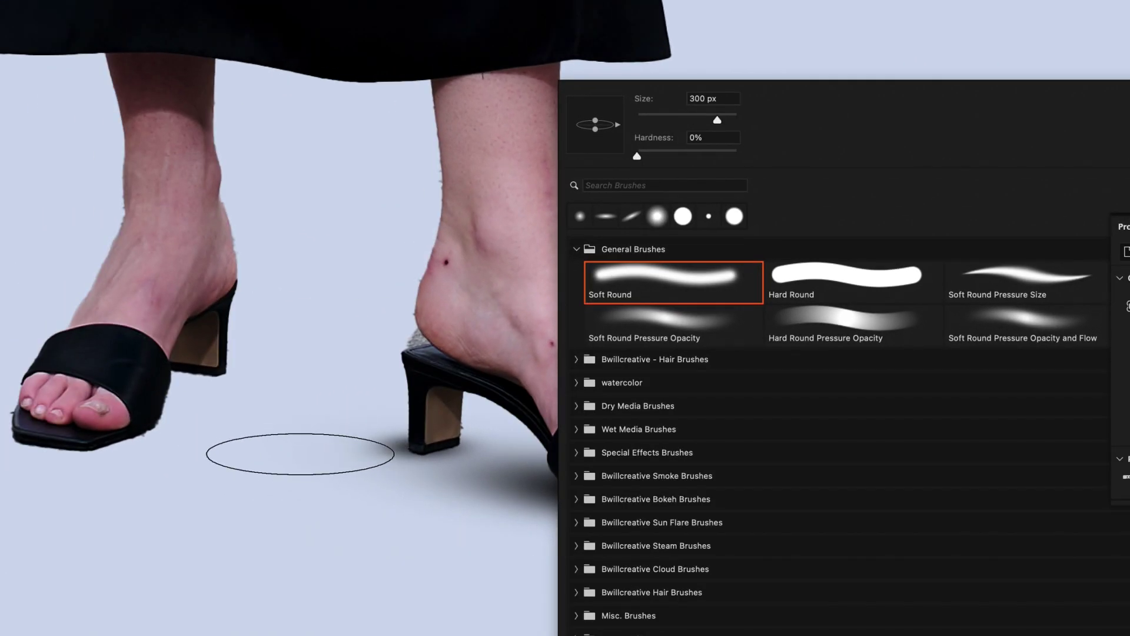
{"action": "left_click", "coordinate": [300, 453]}
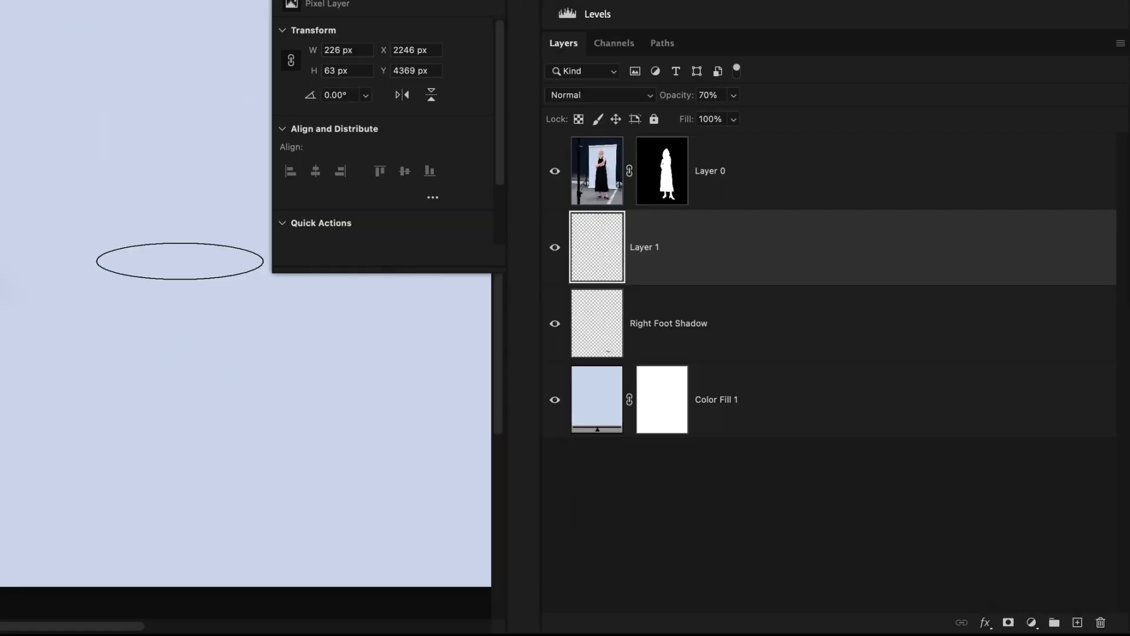
{"action": "left_click", "coordinate": [1081, 623]}
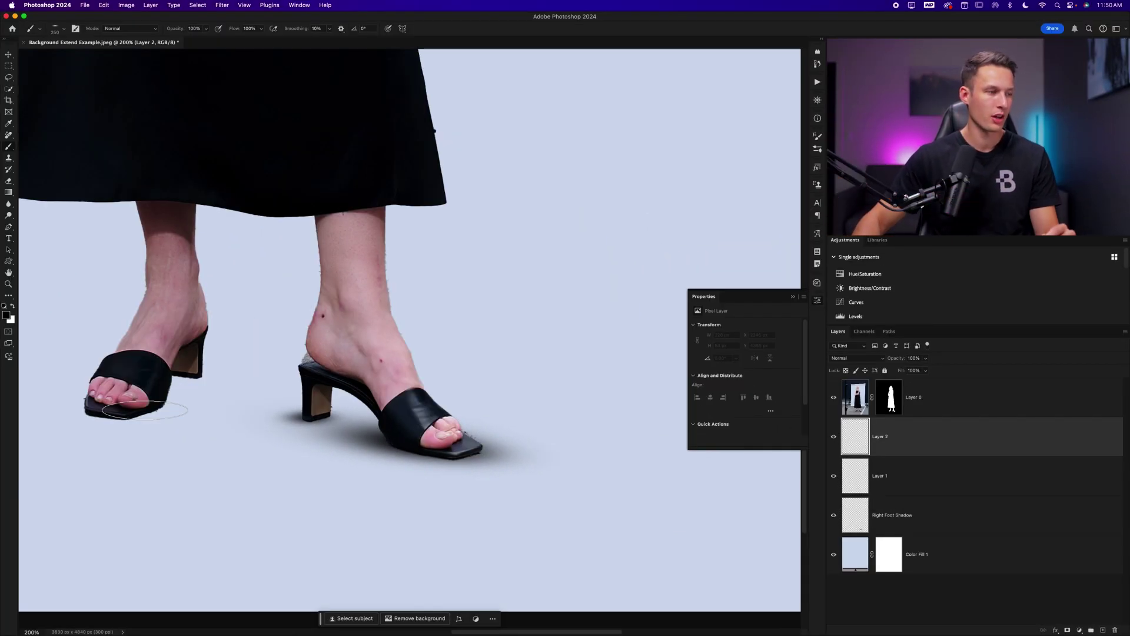
Paint a soft shadow under the left shoe, then narrow it to about 80% width and stretch it taller
{"action": "key", "text": "bracketright"}
{"action": "key", "text": "bracketright"}
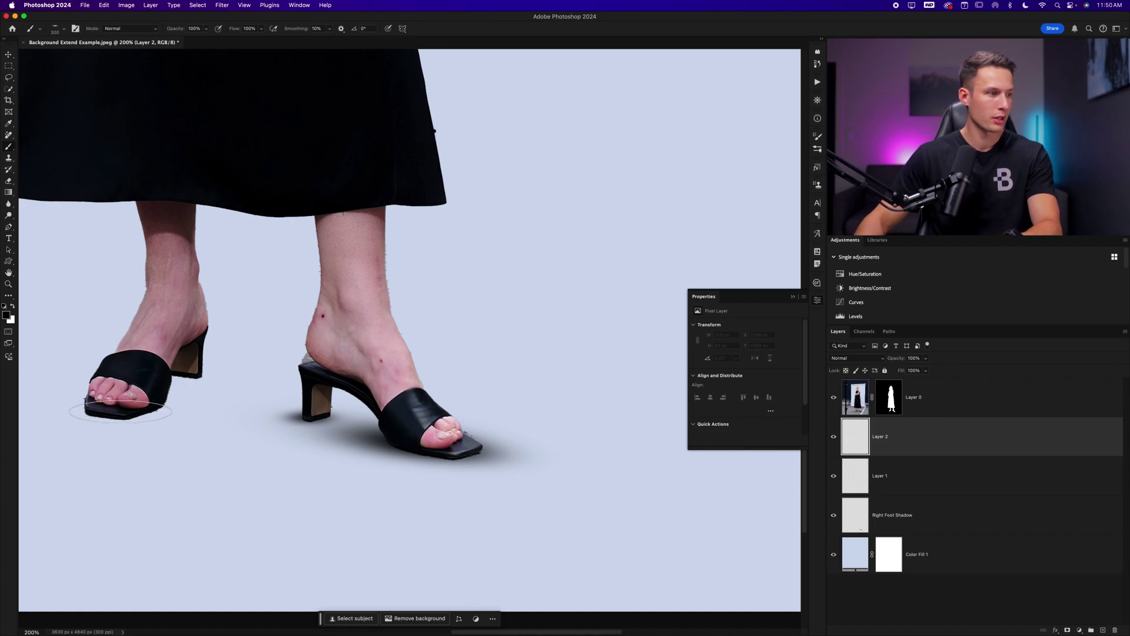
{"action": "key", "text": "bracketleft"}
{"action": "left_click", "coordinate": [121, 412]}
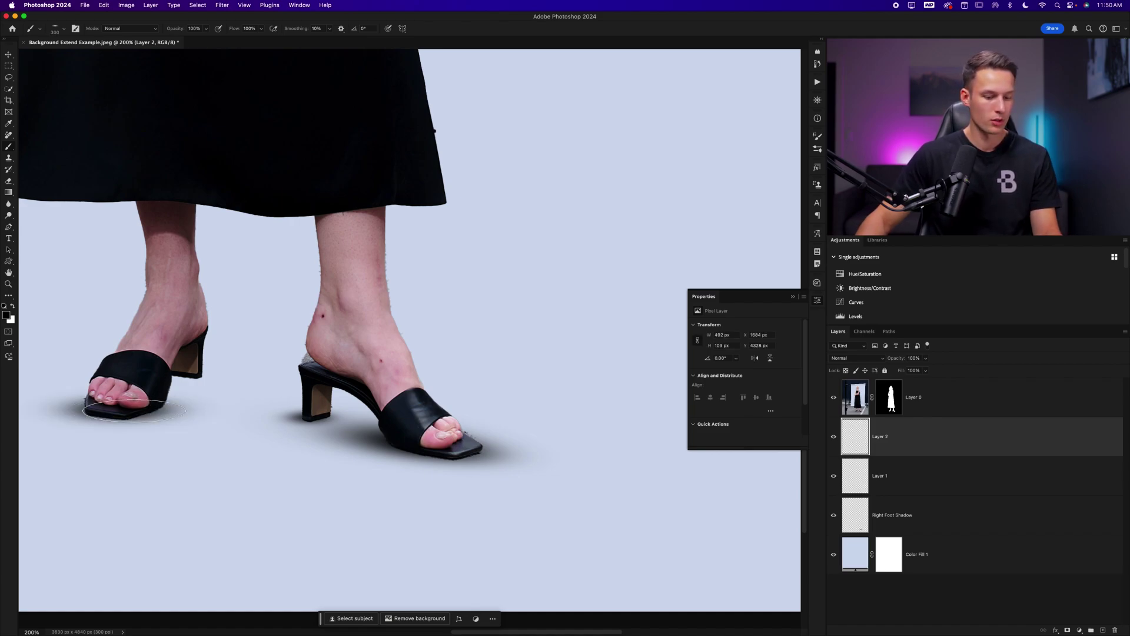
{"action": "key", "text": "super+t"}
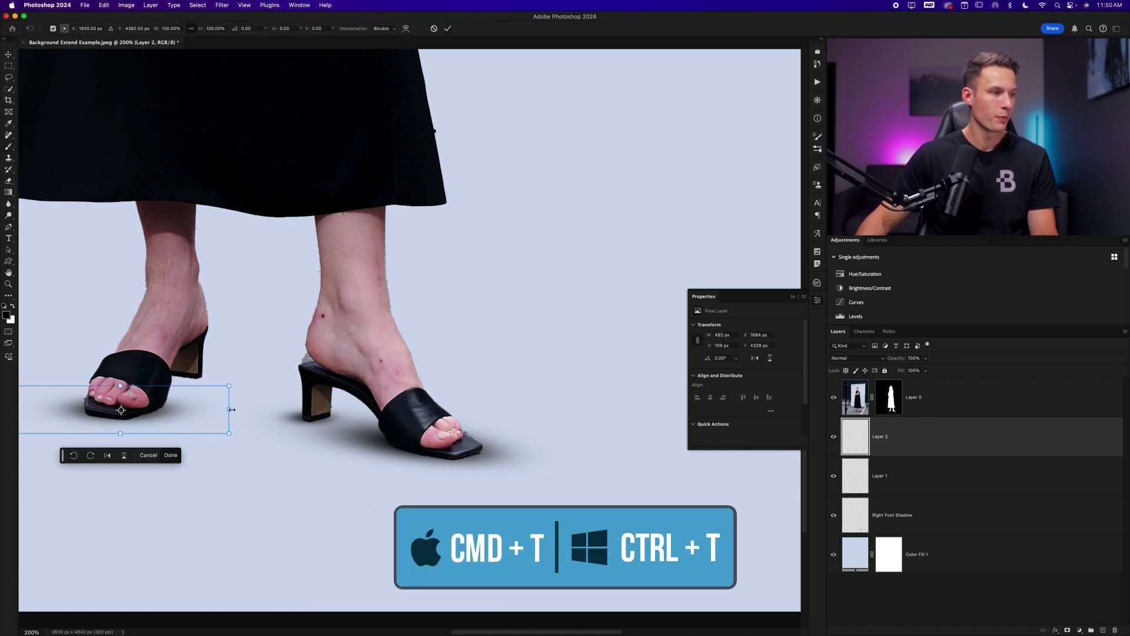
{"action": "left_click_drag", "start_coordinate": [231, 409], "coordinate": [175, 414]}
{"action": "left_click_drag", "start_coordinate": [119, 383], "coordinate": [117, 363]}
{"action": "left_click_drag", "start_coordinate": [185, 412], "coordinate": [173, 414]}
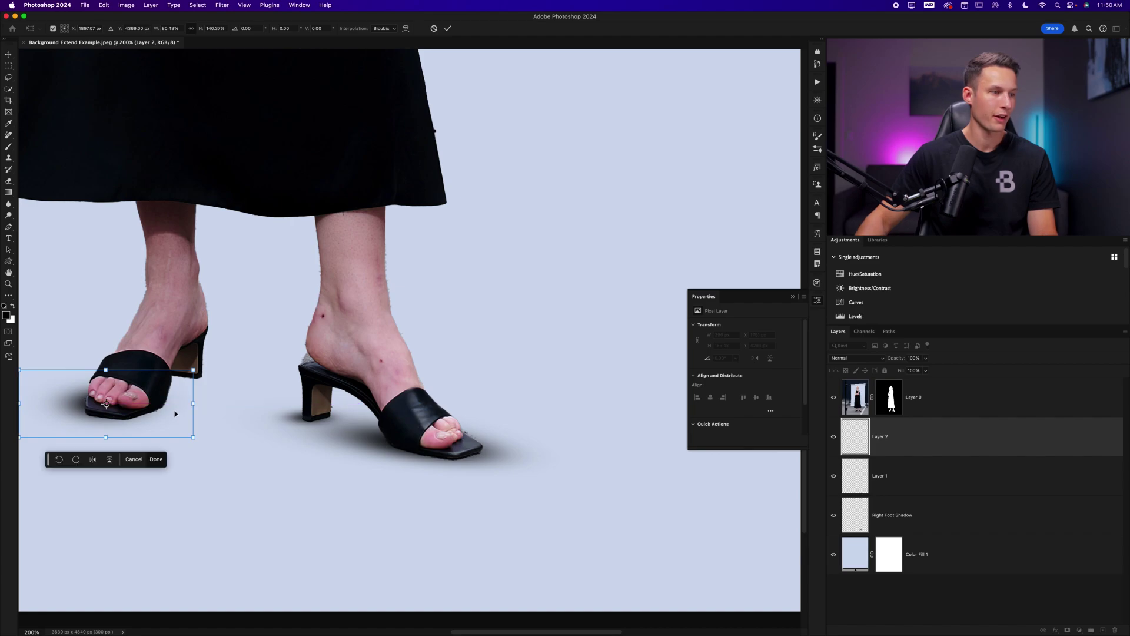
{"action": "scroll", "coordinate": [174, 413], "scroll_direction": "left", "scroll_amount": 5}
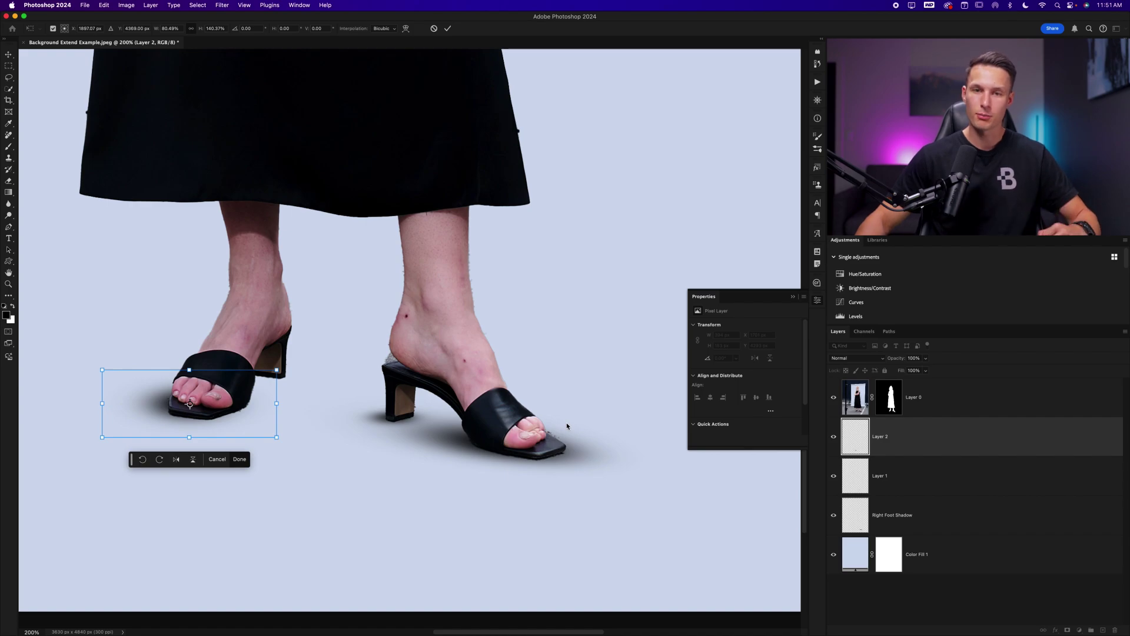
{"action": "key", "text": "Return"}
On a new Layer 3, paint a small shadow under the left heel and adjust its opacity
{"action": "key", "text": "b"}
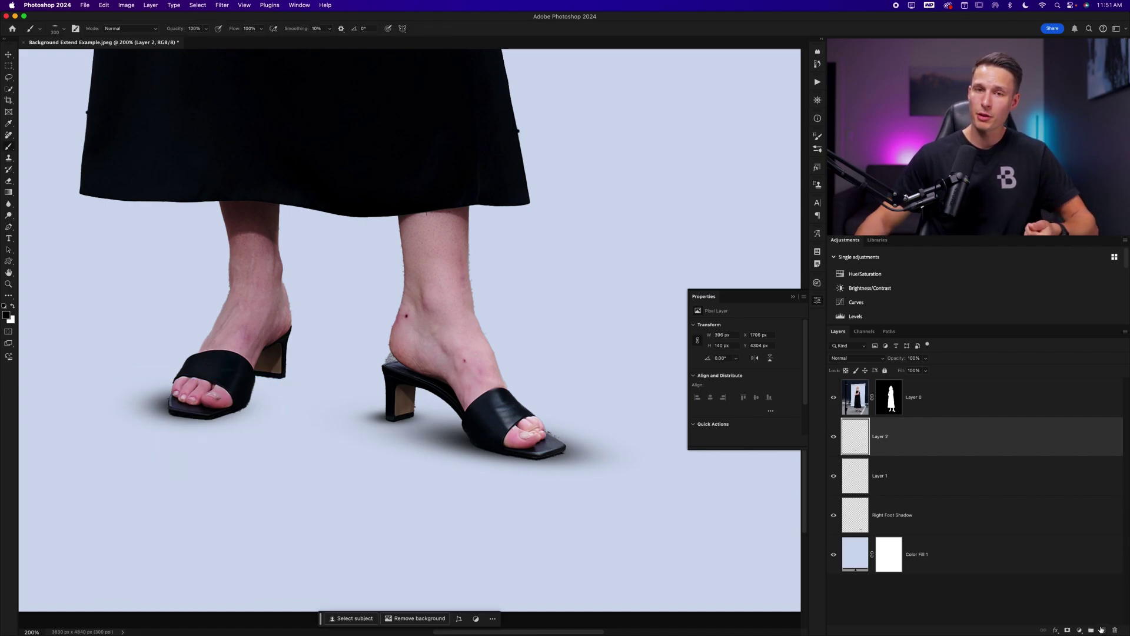
{"action": "left_click", "coordinate": [1102, 630]}
{"action": "key", "text": "bracketleft"}
{"action": "key", "text": "bracketleft"}
{"action": "key", "text": "bracketleft"}
{"action": "left_click", "coordinate": [269, 374]}
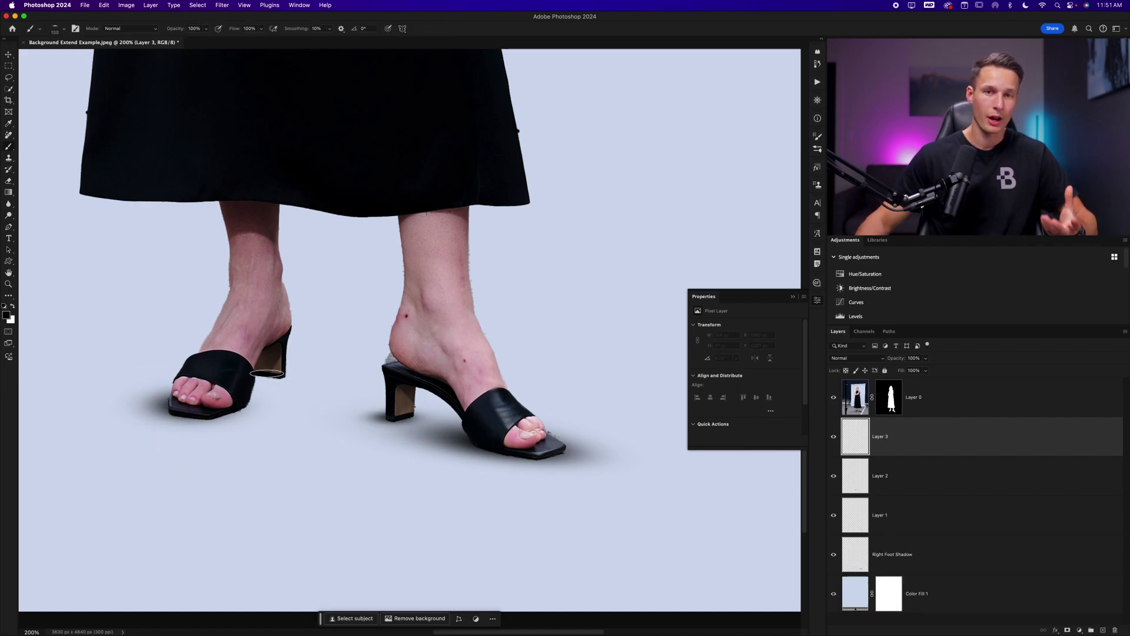
{"action": "left_click", "coordinate": [917, 357]}
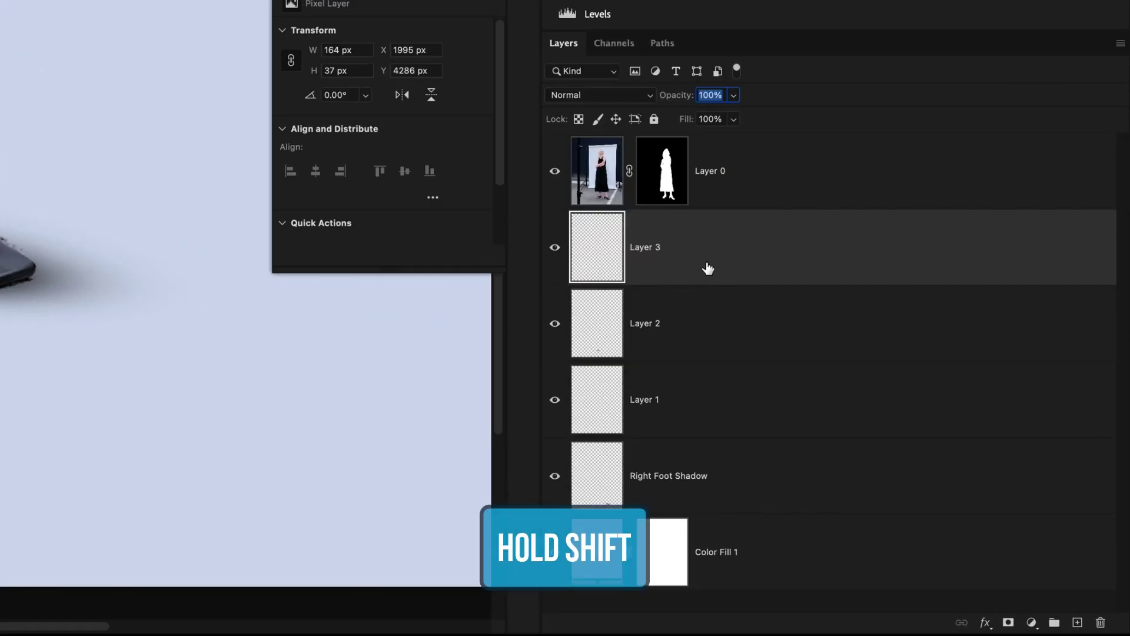
Merge the four shadow layers with Cmd+E and name the result 'Shadows'
{"action": "left_click", "coordinate": [741, 482], "text": "shift"}
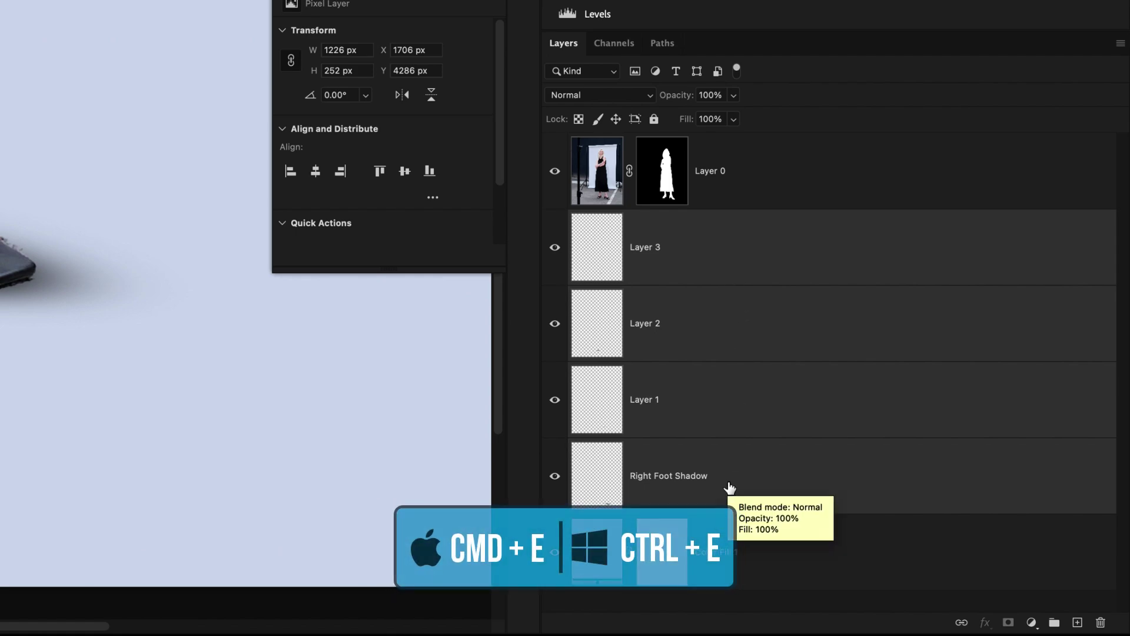
{"action": "key", "text": "super+e"}
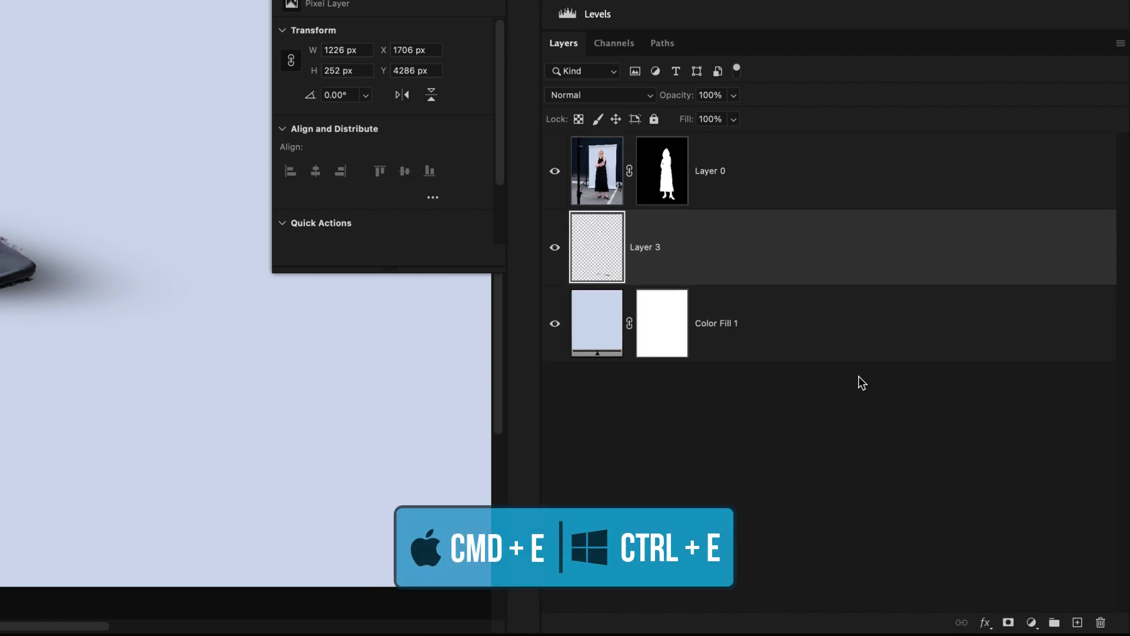
{"action": "double_click", "coordinate": [648, 247]}
{"action": "type", "text": "Shadows"}
{"action": "key", "text": "Return"}
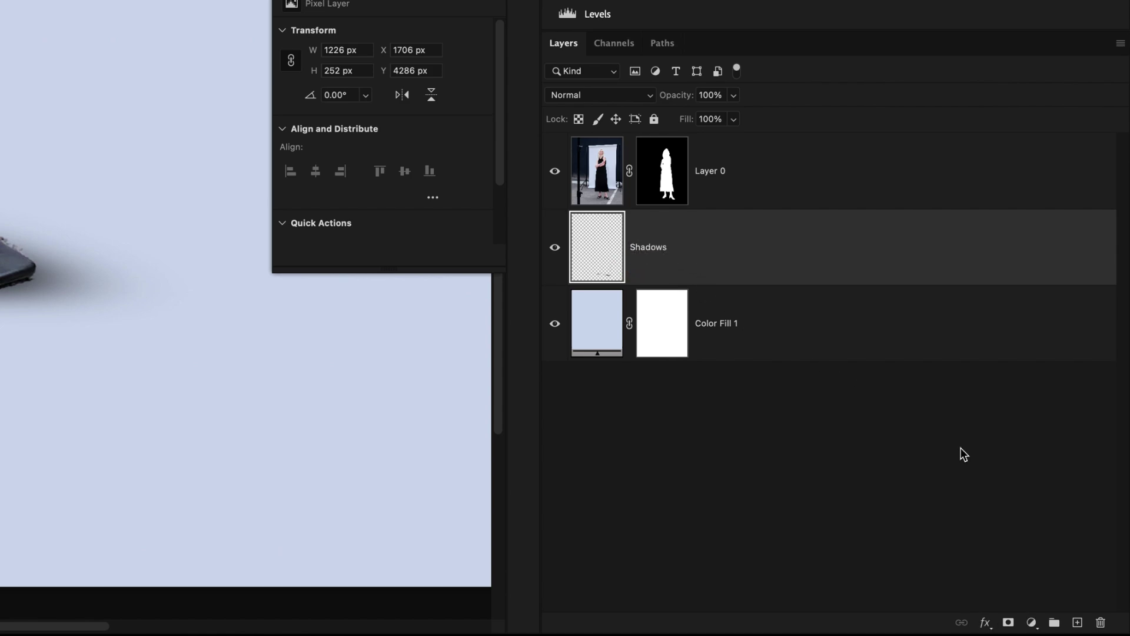
Add a mask to the Shadows layer and paint black with a Soft Round brush to hide stray shadow beside the front shoe and back heel
{"action": "left_click", "coordinate": [1008, 622]}
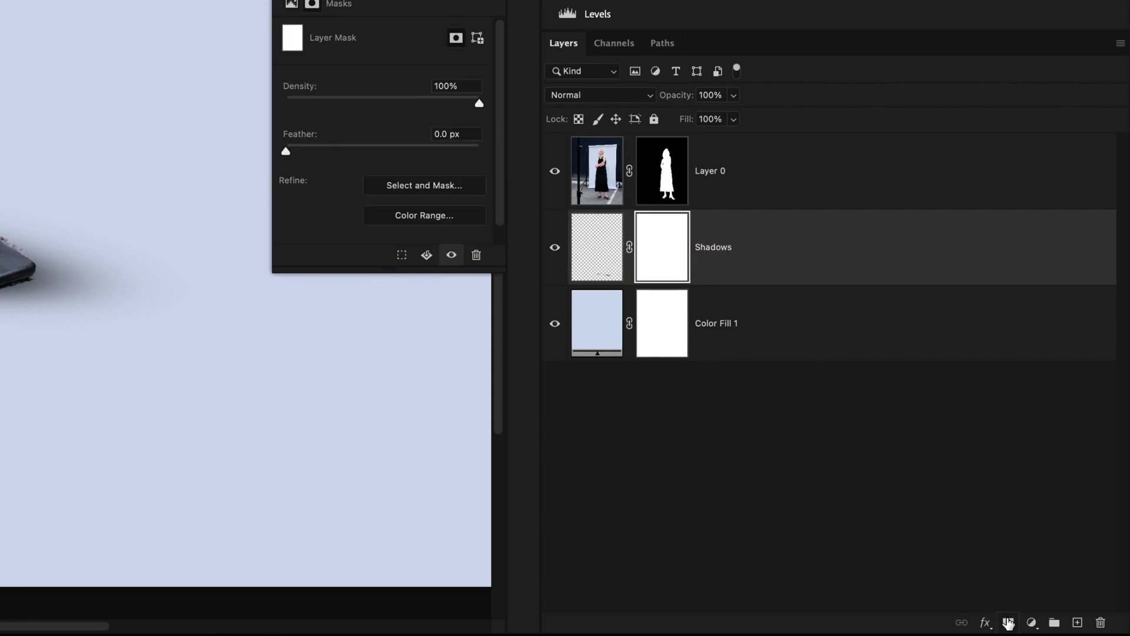
{"action": "key", "text": "b"}
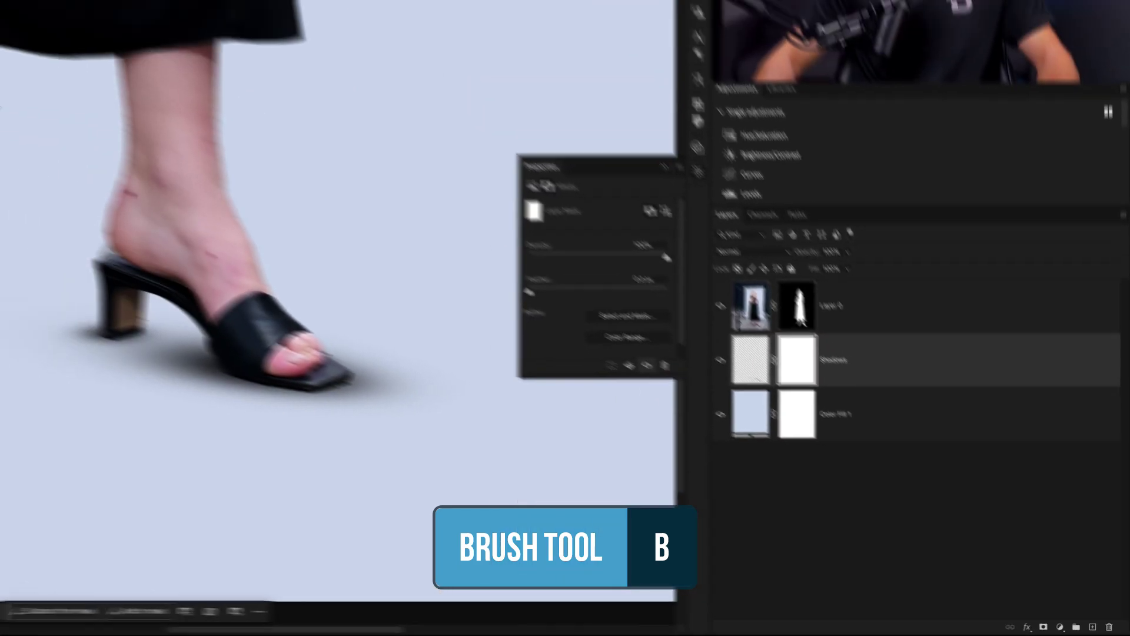
{"action": "right_click", "coordinate": [318, 245]}
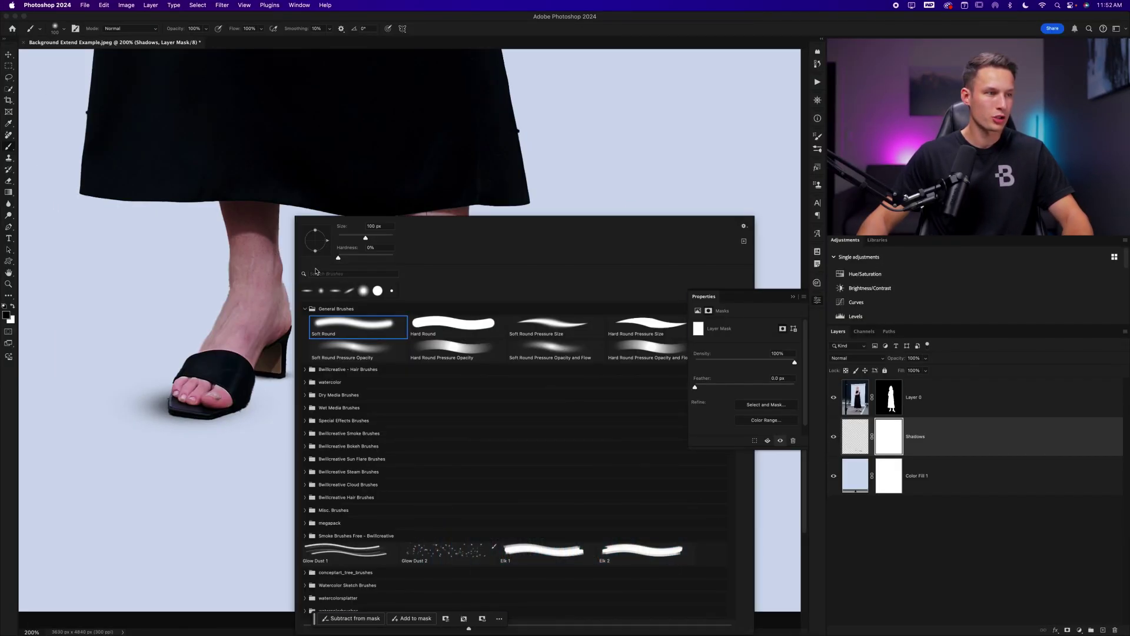
{"action": "left_click", "coordinate": [560, 182]}
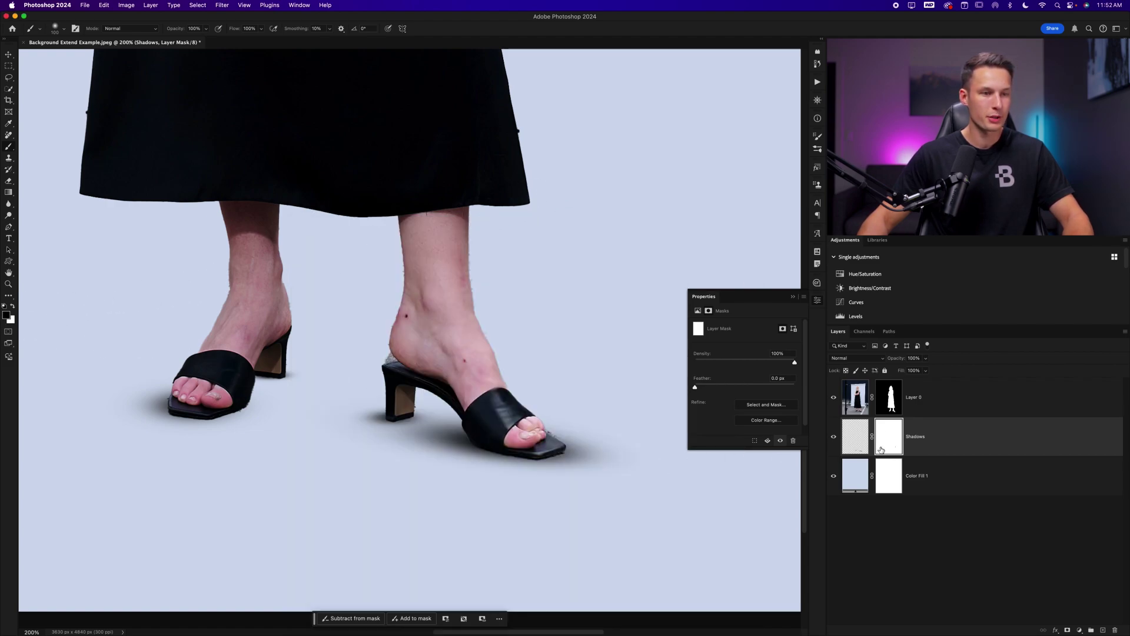
{"action": "mouse_move", "coordinate": [589, 466]}
{"action": "left_mouse_down"}
{"action": "mouse_move", "coordinate": [606, 428]}
{"action": "mouse_move", "coordinate": [598, 460]}
{"action": "mouse_move", "coordinate": [574, 473]}
{"action": "mouse_move", "coordinate": [601, 424]}
{"action": "mouse_move", "coordinate": [585, 460]}
{"action": "mouse_move", "coordinate": [580, 424]}
{"action": "mouse_move", "coordinate": [583, 440]}
{"action": "mouse_move", "coordinate": [550, 473]}
{"action": "mouse_move", "coordinate": [582, 464]}
{"action": "mouse_move", "coordinate": [588, 428]}
{"action": "mouse_move", "coordinate": [595, 463]}
{"action": "mouse_move", "coordinate": [578, 412]}
{"action": "left_mouse_up"}
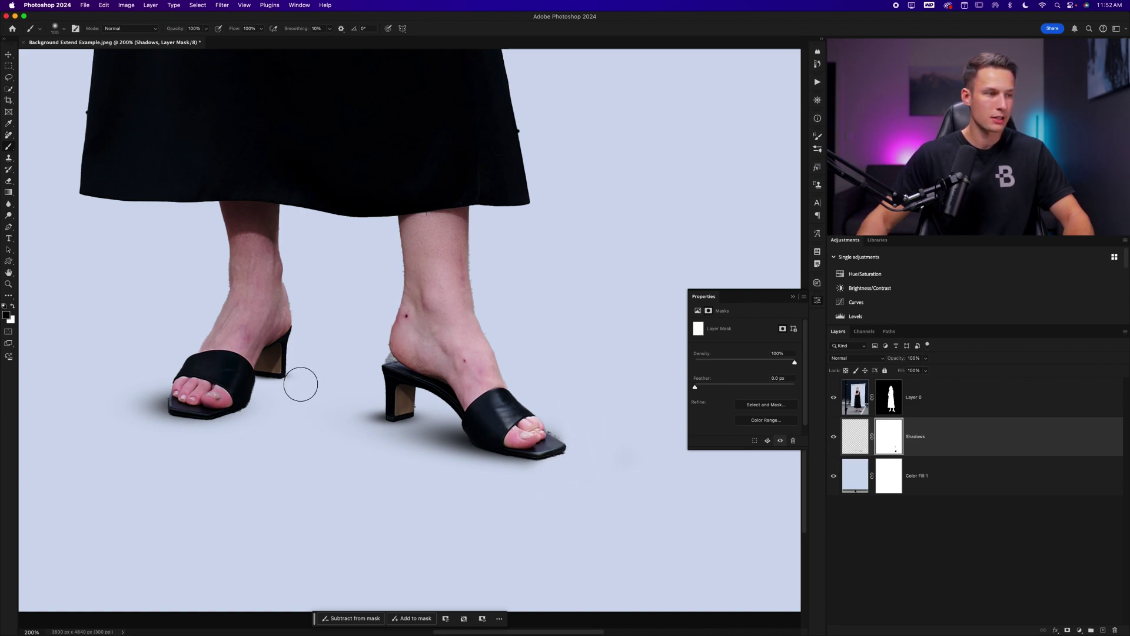
{"action": "left_click_drag", "start_coordinate": [300, 385], "coordinate": [306, 383]}
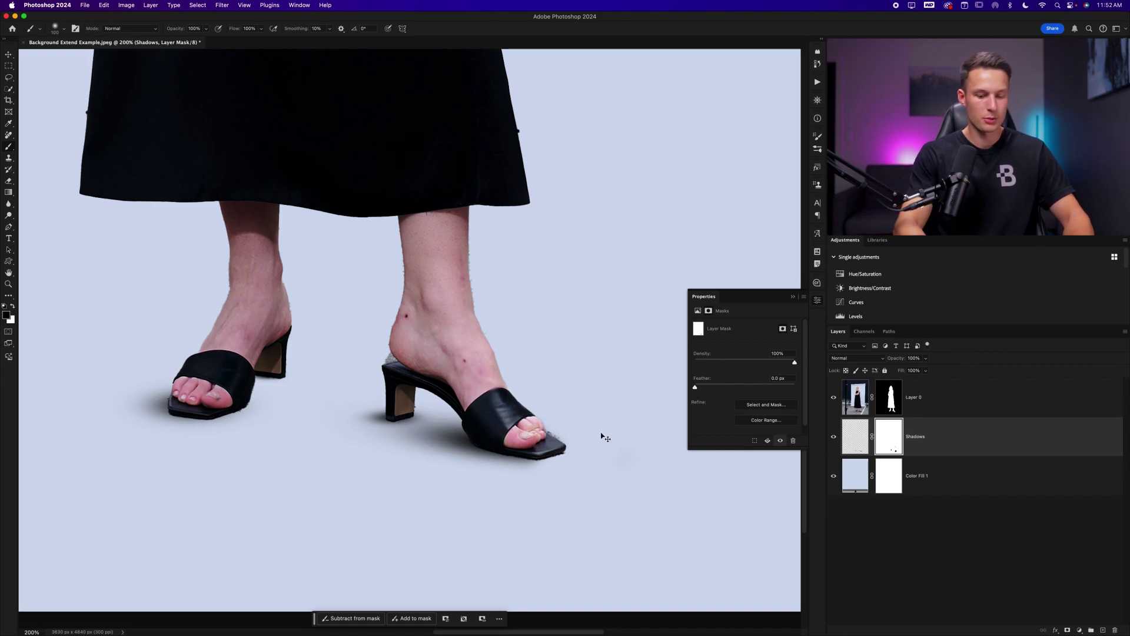
{"action": "key", "text": "super+minus"}
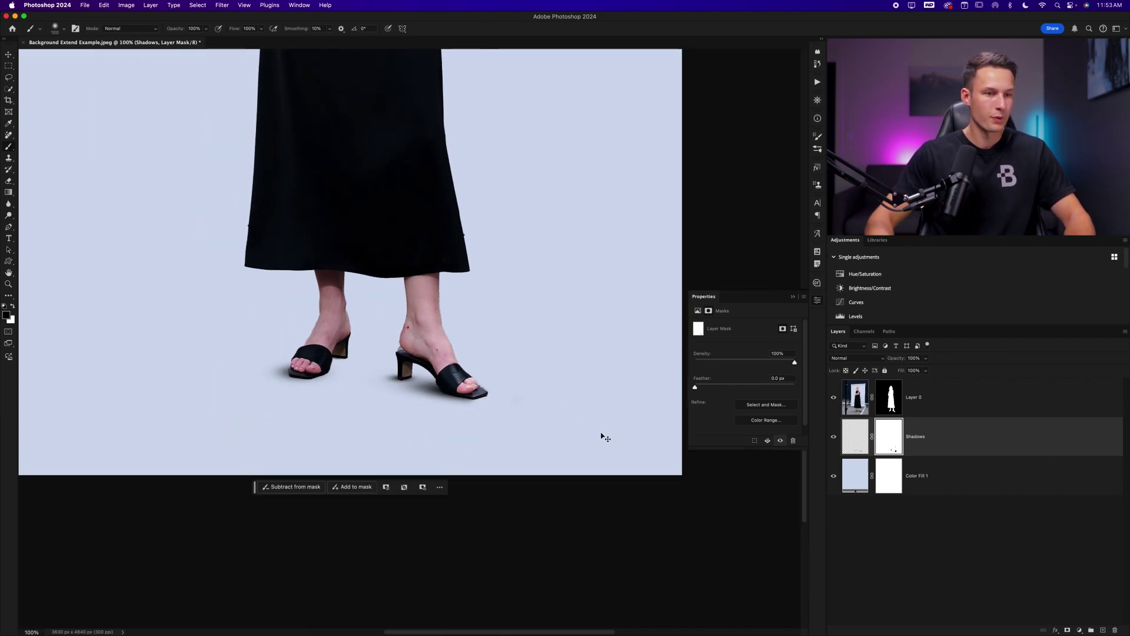
Set the Shadows layer opacity to 77% and turn Layer 0's cut-out mask back on
{"action": "left_click", "coordinate": [926, 371]}
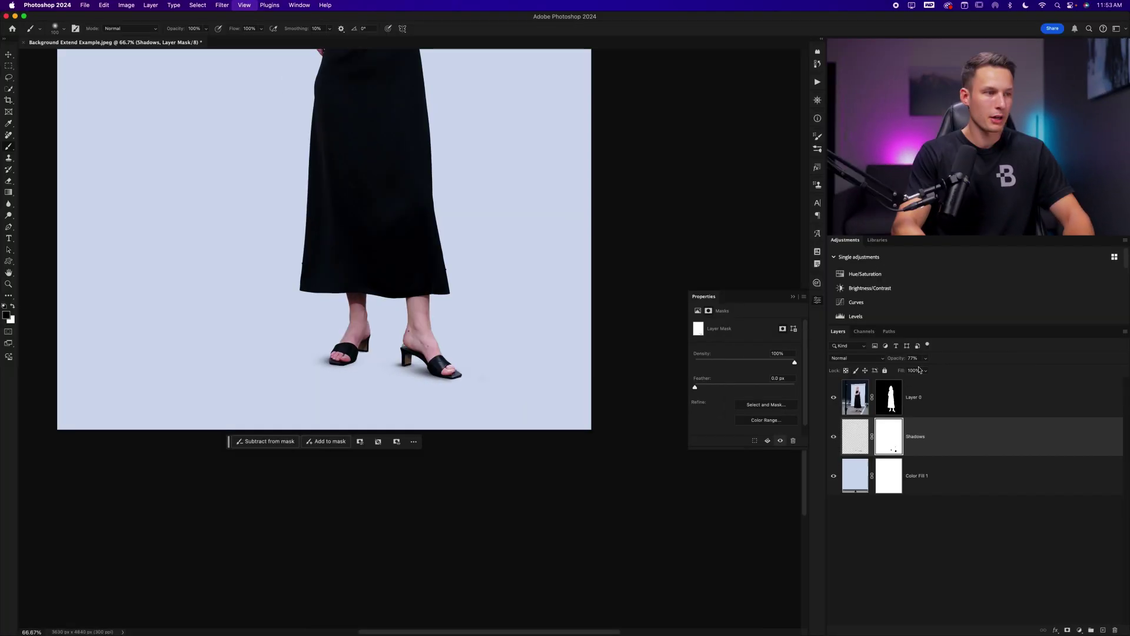
{"action": "key", "text": "super+minus"}
{"action": "left_click", "coordinate": [1038, 542]}
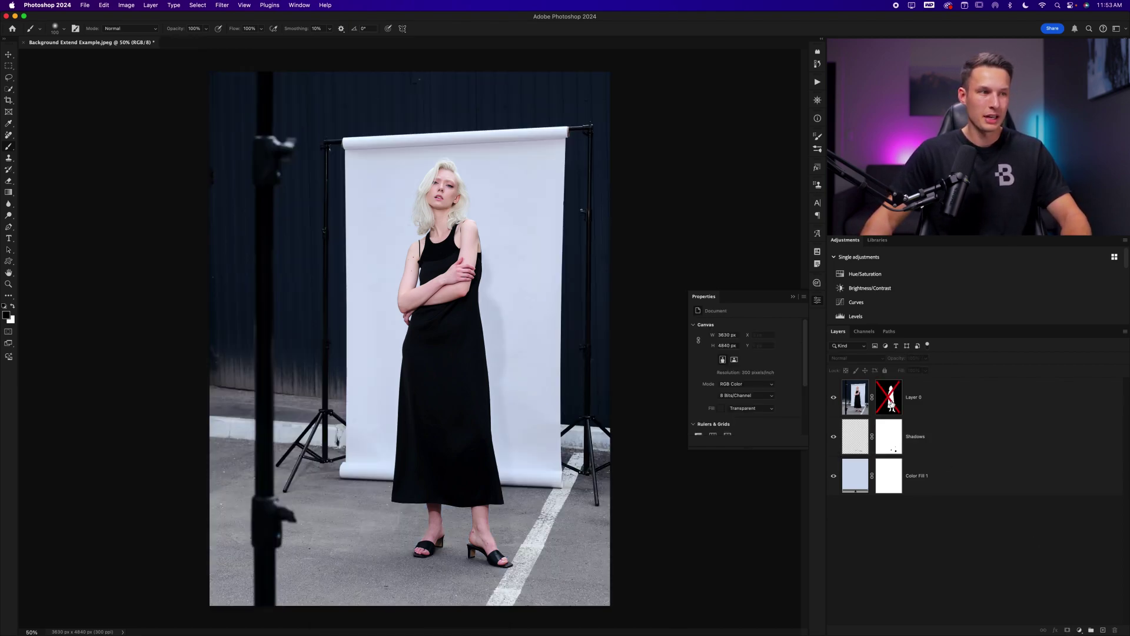
{"action": "left_click", "coordinate": [890, 404], "text": "shift"}
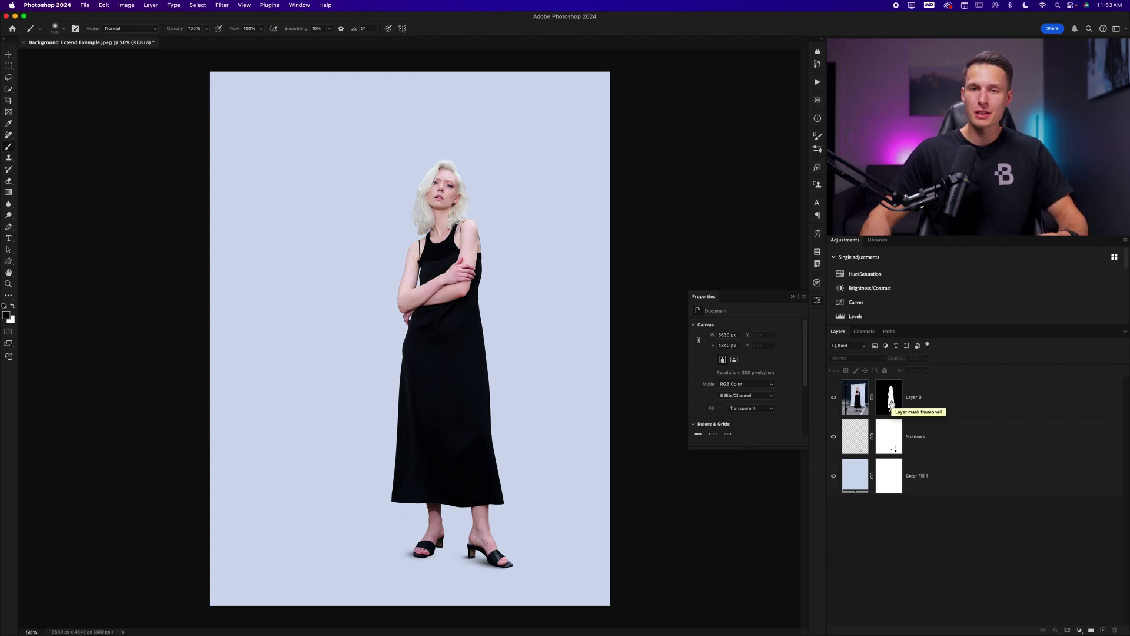